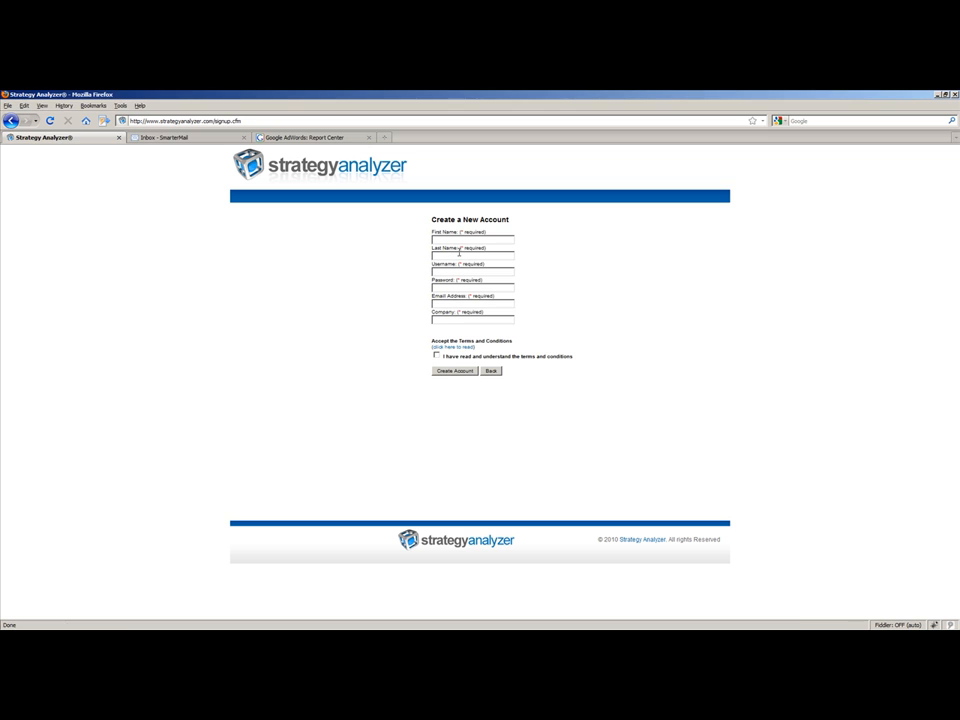
Fill in the account holder's first and last name, username NewAccount2, account password and e-mail address on the signup form.
{"action": "left_click", "coordinate": [463, 241]}
{"action": "type", "text": "Matt"}
{"action": "key", "text": "Tab"}
{"action": "type", "text": "B"}
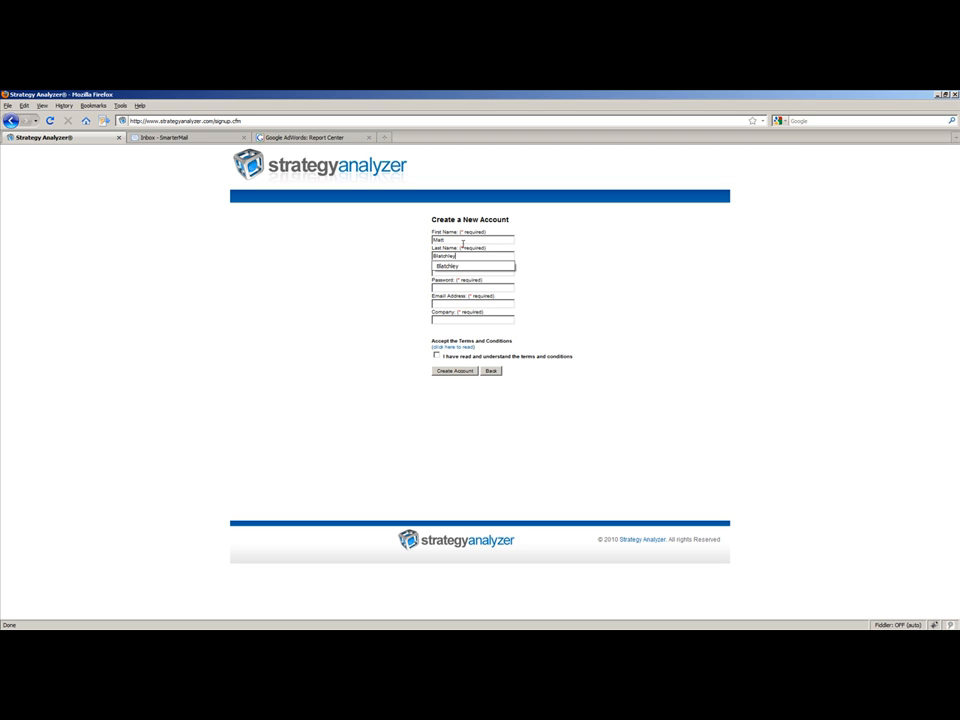
{"action": "key", "text": "Tab"}
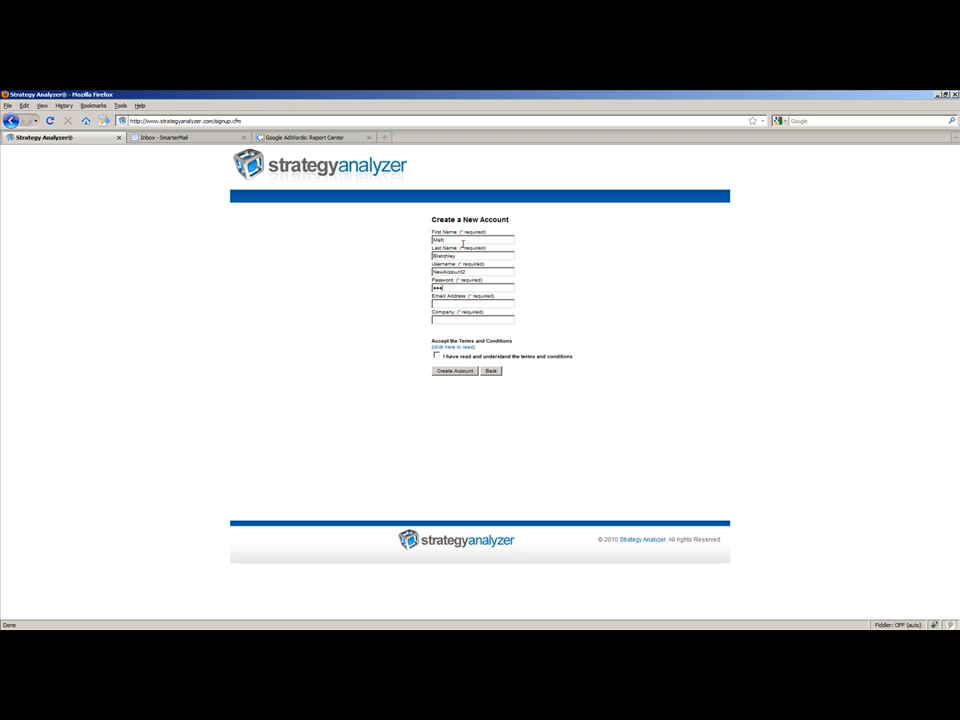
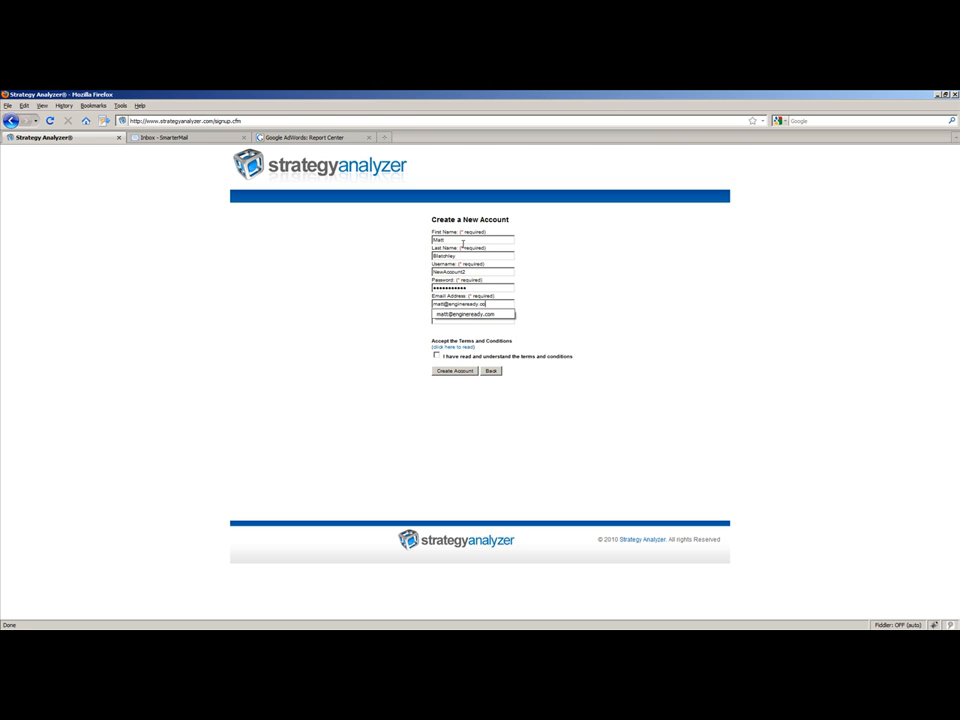
Enter Engine Ready Inc. as the company, accept the terms and conditions, and create the account.
{"action": "key", "text": "Tab"}
{"action": "type", "text": "E"}
{"action": "key", "text": "Down"}
{"action": "key", "text": "Down"}
{"action": "key", "text": "Down"}
{"action": "key", "text": "Down"}
{"action": "key", "text": "Return"}
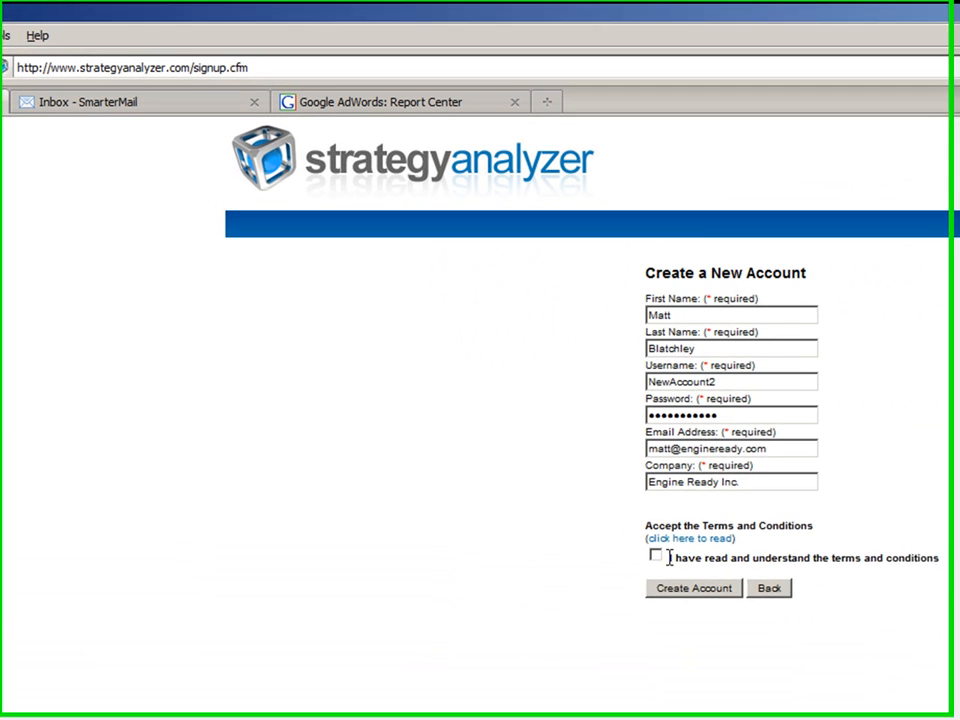
{"action": "left_click", "coordinate": [436, 355]}
{"action": "left_click", "coordinate": [449, 372]}
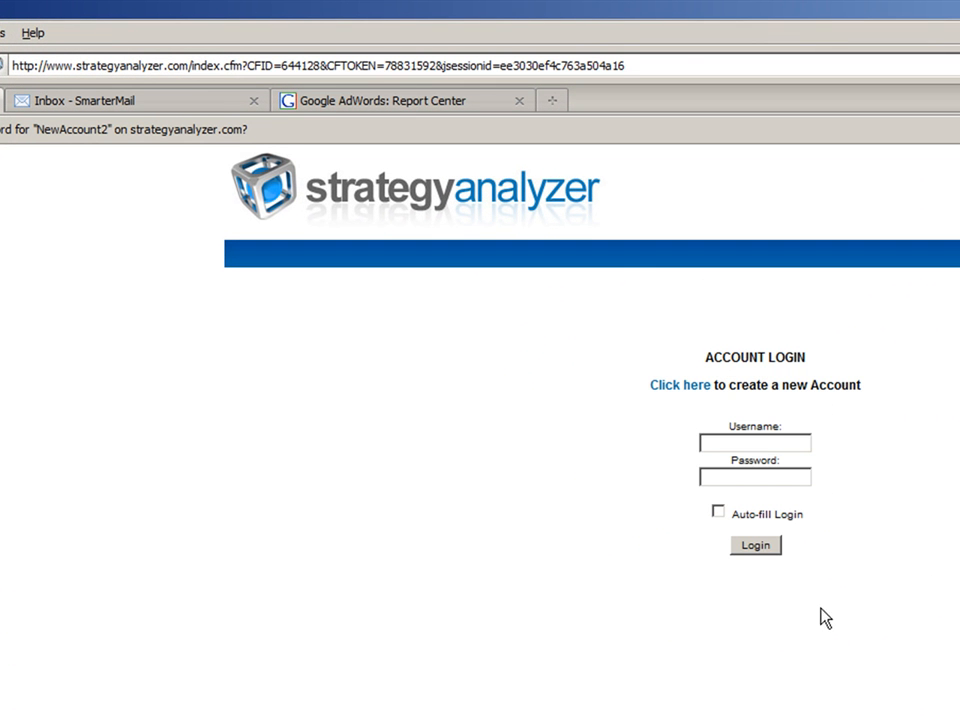
Log in as NewAccount2 with the account password and enable Auto-fill Login.
{"action": "left_click", "coordinate": [768, 444]}
{"action": "type", "text": "NewAccount2"}
{"action": "key", "text": "Tab"}
{"action": "type", "text": "***********"}
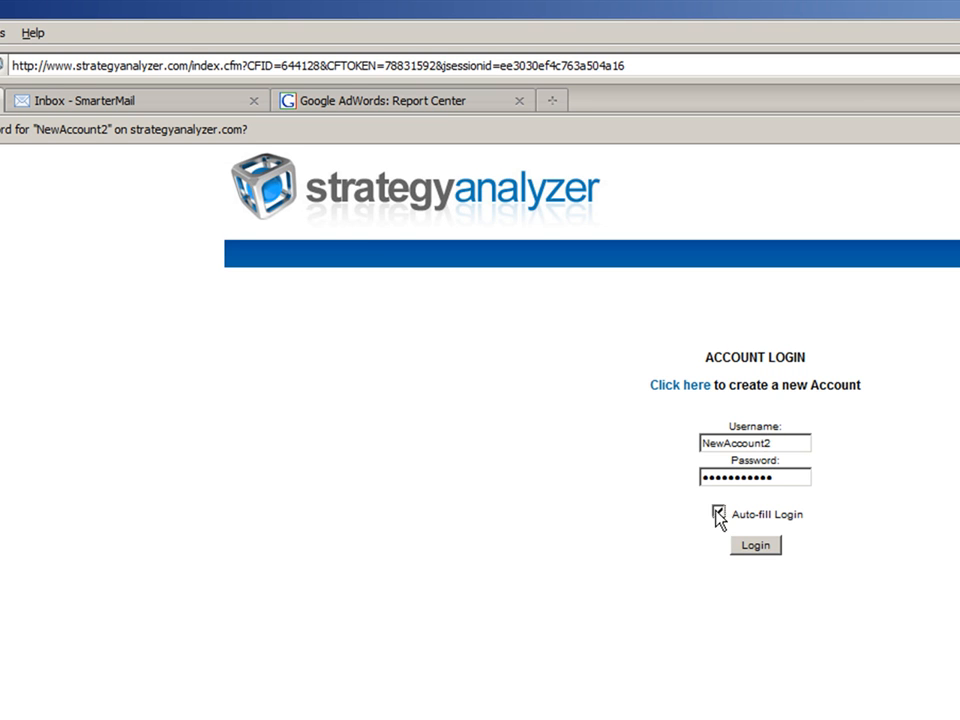
{"action": "left_click", "coordinate": [753, 546]}
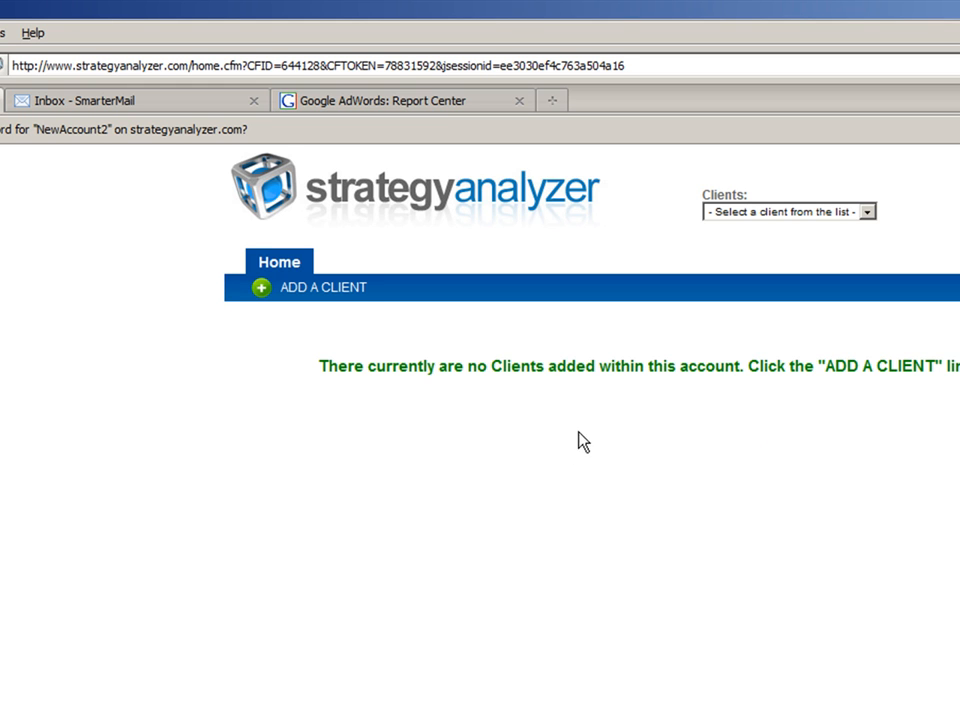
Start adding a client and set its name to Front Row Electronics.
{"action": "left_click", "coordinate": [303, 290]}
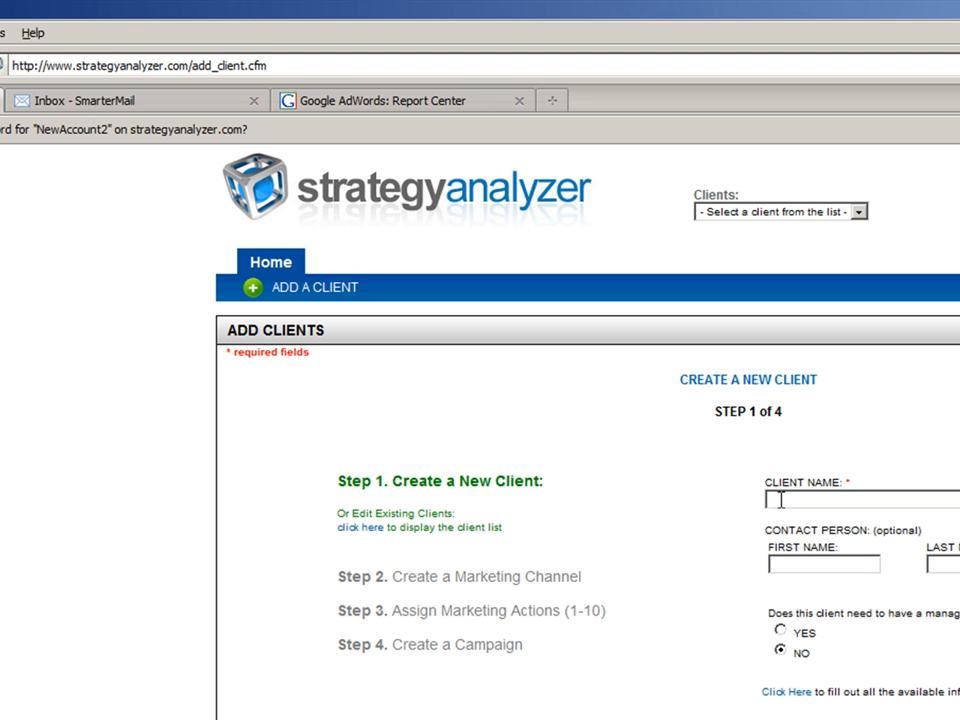
{"action": "type", "text": "Front"}
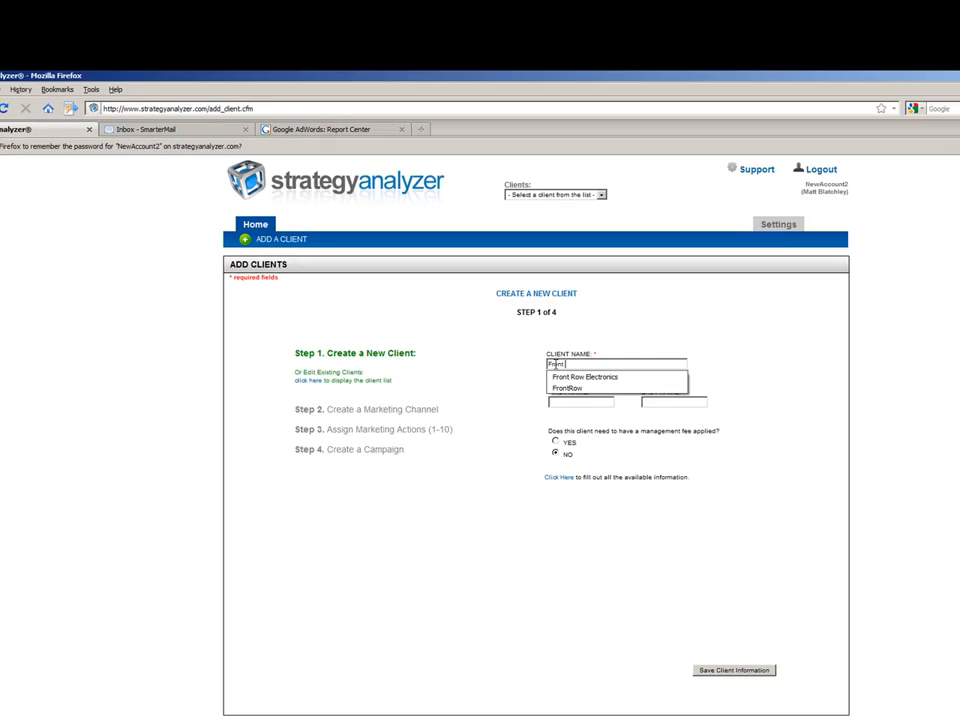
{"action": "key", "text": "Down"}
{"action": "key", "text": "Return"}
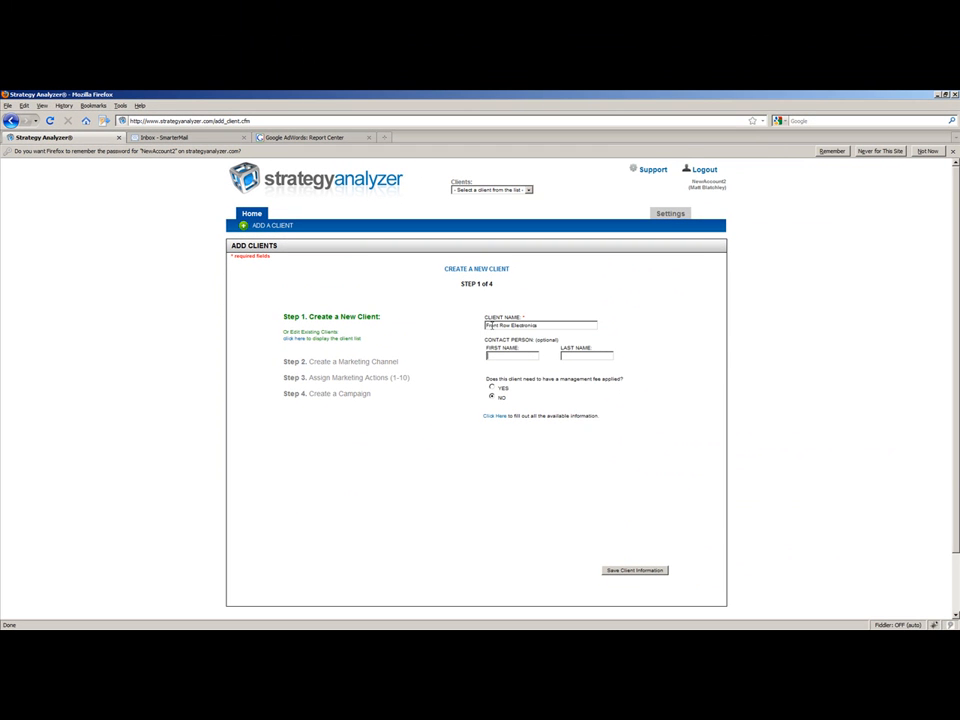
Enter the contact person's first and last name for the new client.
{"action": "key", "text": "Tab"}
{"action": "key", "text": "Tab"}
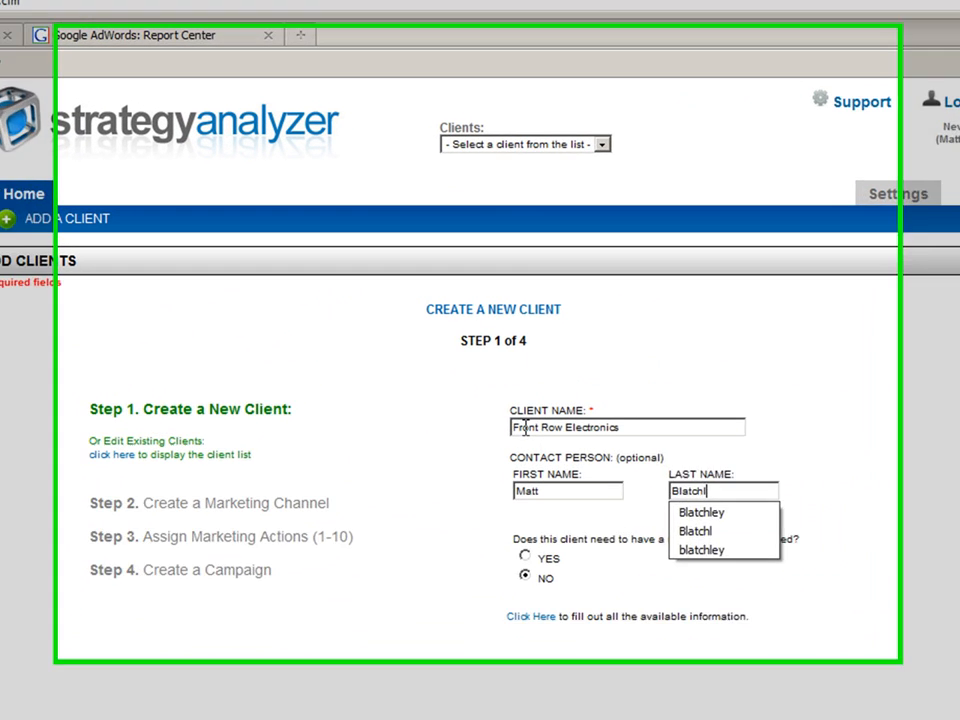
{"action": "left_click", "coordinate": [875, 510]}
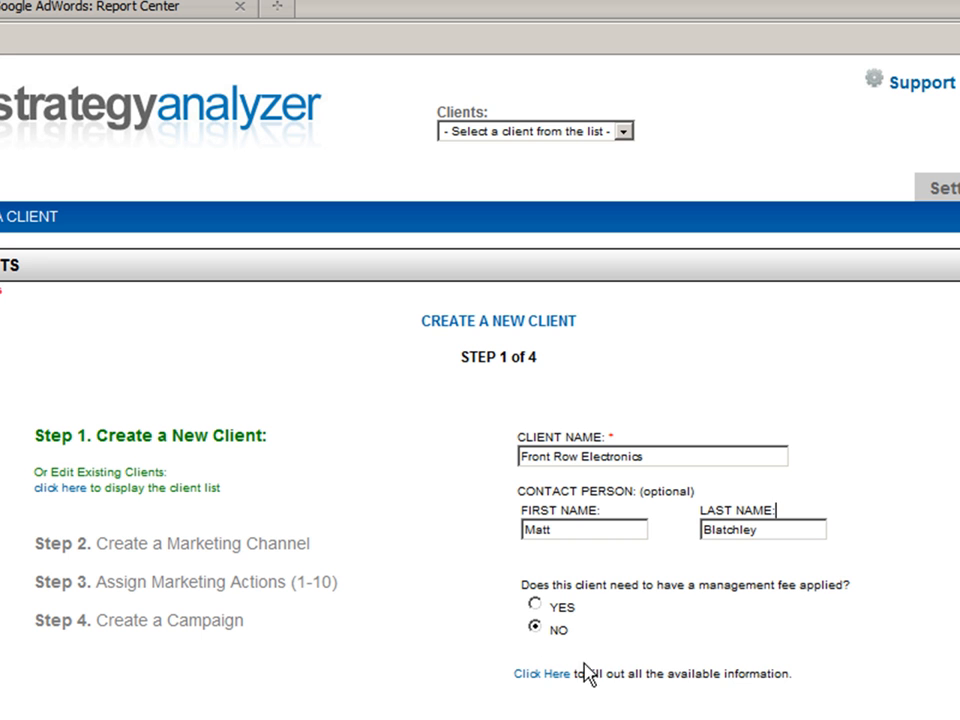
Try applying a management fee to the client, view the percentage choices, and set the fee back to NO.
{"action": "left_click", "coordinate": [535, 604]}
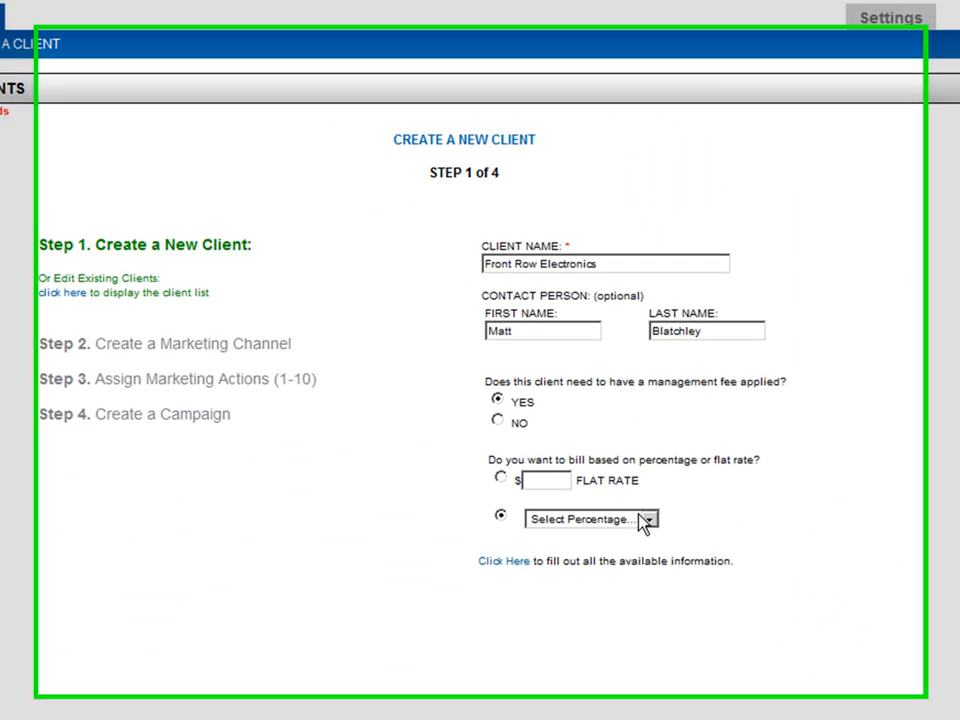
{"action": "left_click", "coordinate": [561, 441]}
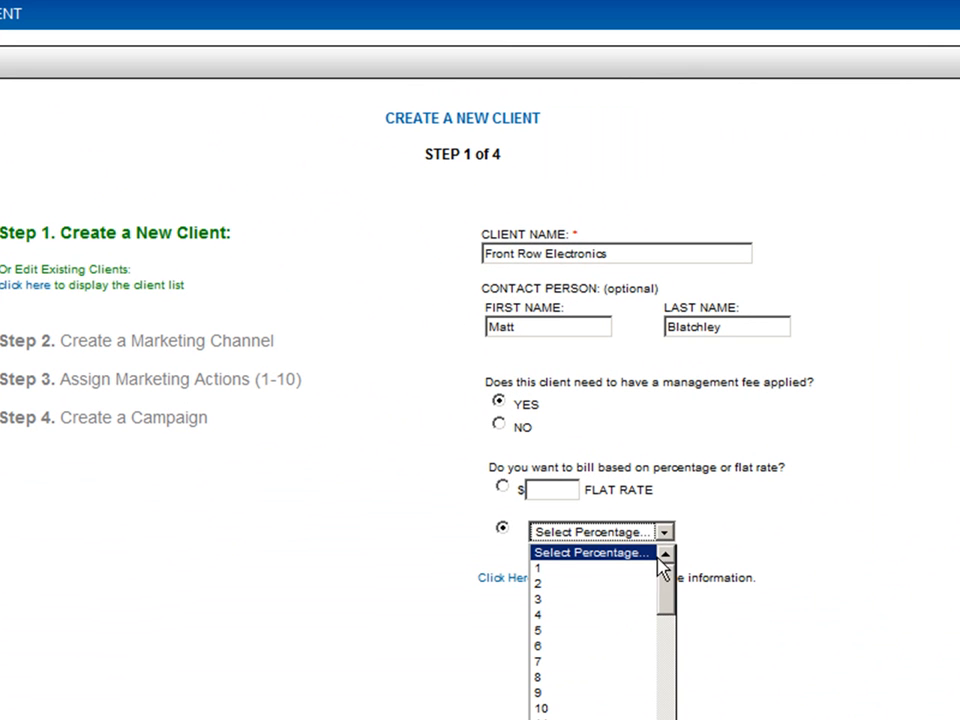
{"action": "mouse_move", "coordinate": [671, 579]}
{"action": "left_mouse_down"}
{"action": "mouse_move", "coordinate": [668, 693]}
{"action": "mouse_move", "coordinate": [658, 566]}
{"action": "left_mouse_up"}
{"action": "left_click", "coordinate": [883, 507]}
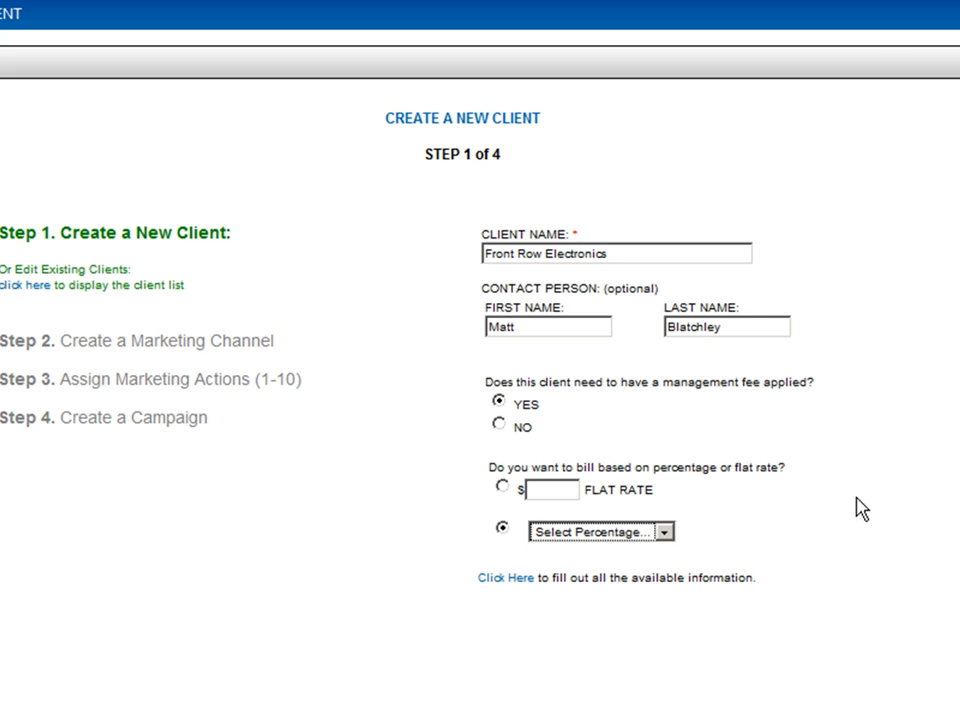
{"action": "left_click", "coordinate": [853, 487]}
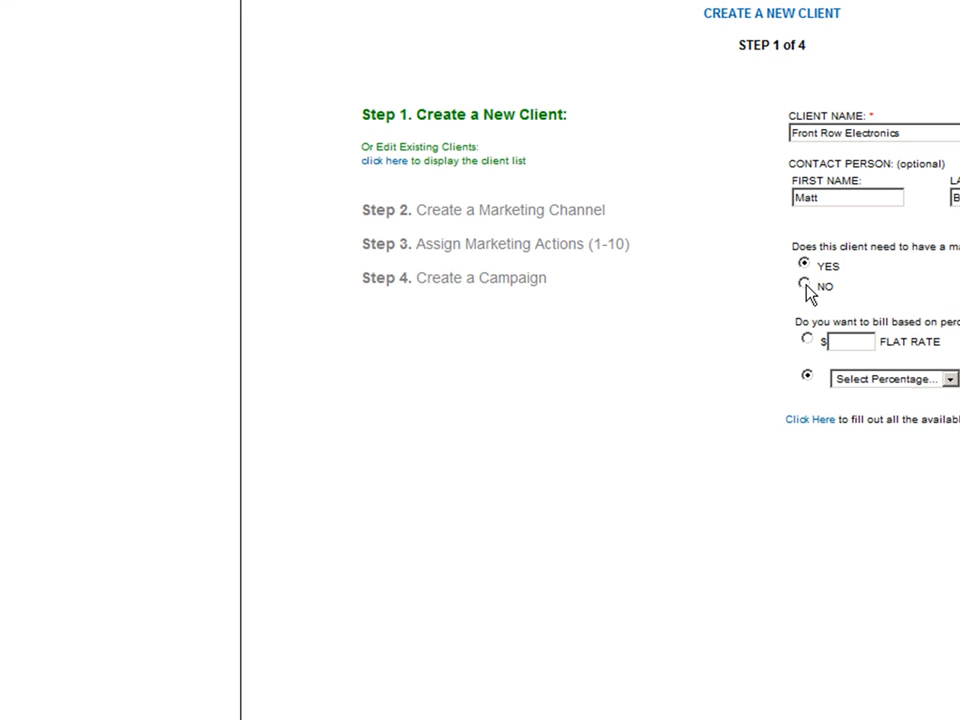
{"action": "left_click", "coordinate": [498, 423]}
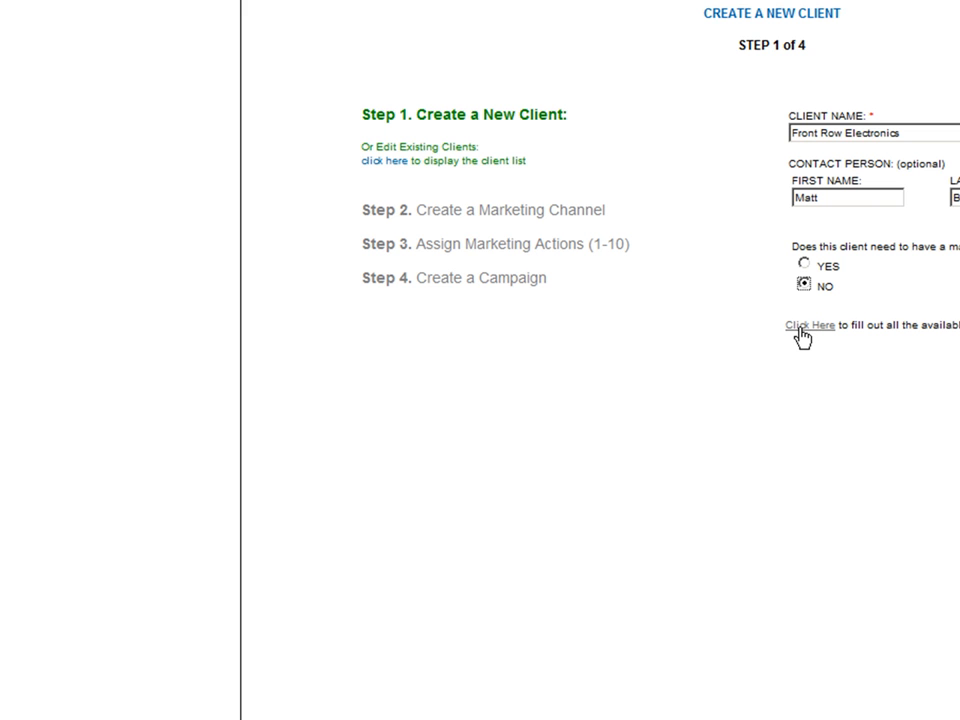
Show the client's additional information fields, preview the company logo file selection, cancel it, and hide the fields again.
{"action": "left_click", "coordinate": [800, 327]}
{"action": "left_click", "coordinate": [807, 368]}
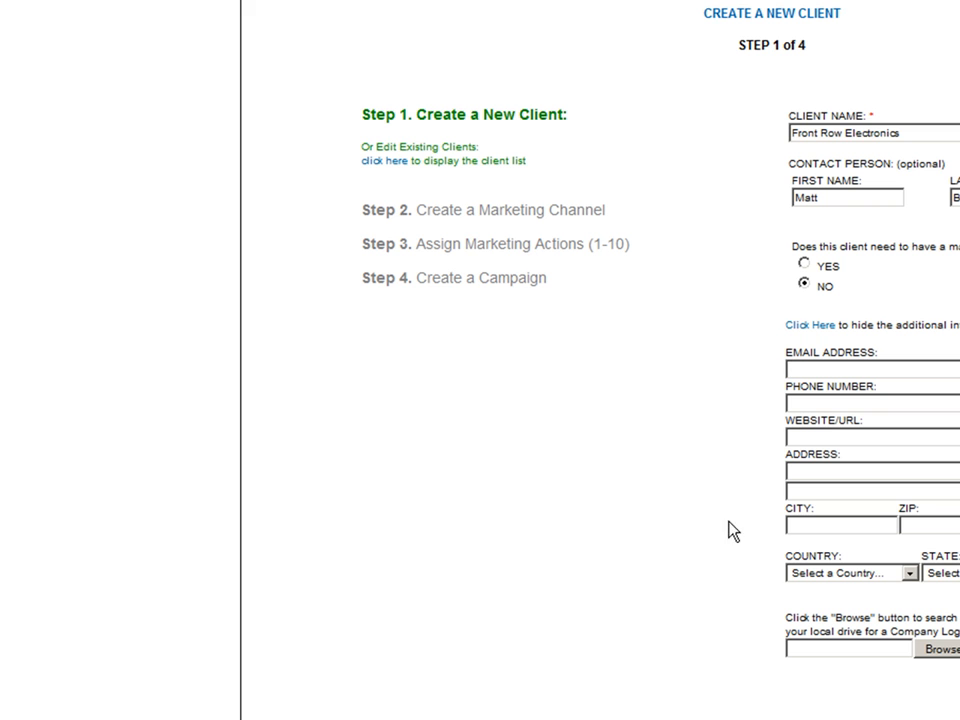
{"action": "left_click", "coordinate": [872, 651]}
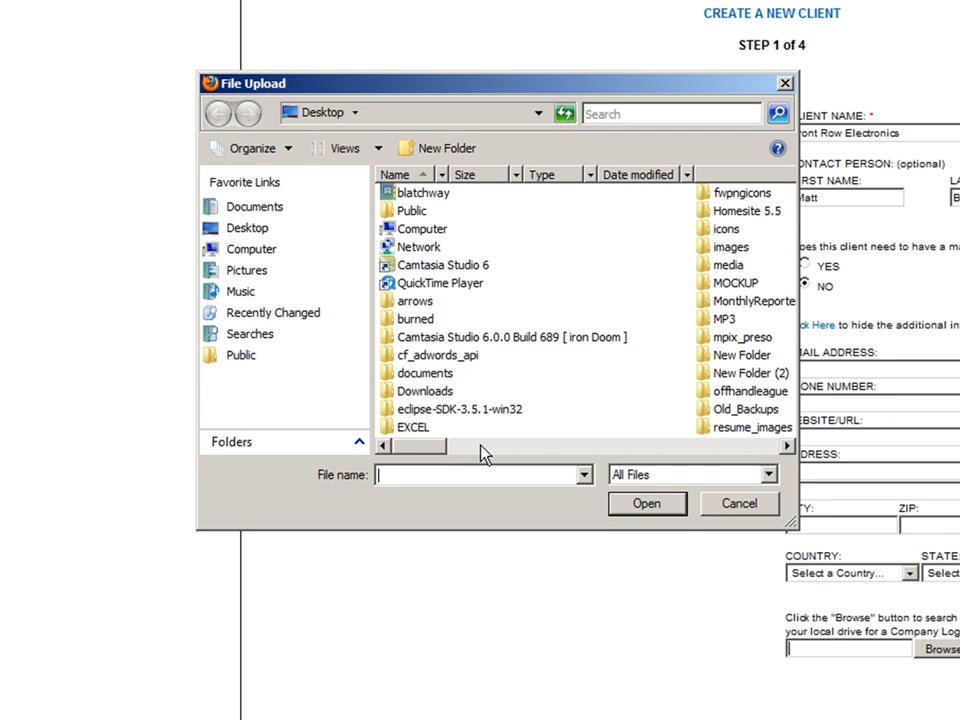
{"action": "left_click", "coordinate": [740, 503]}
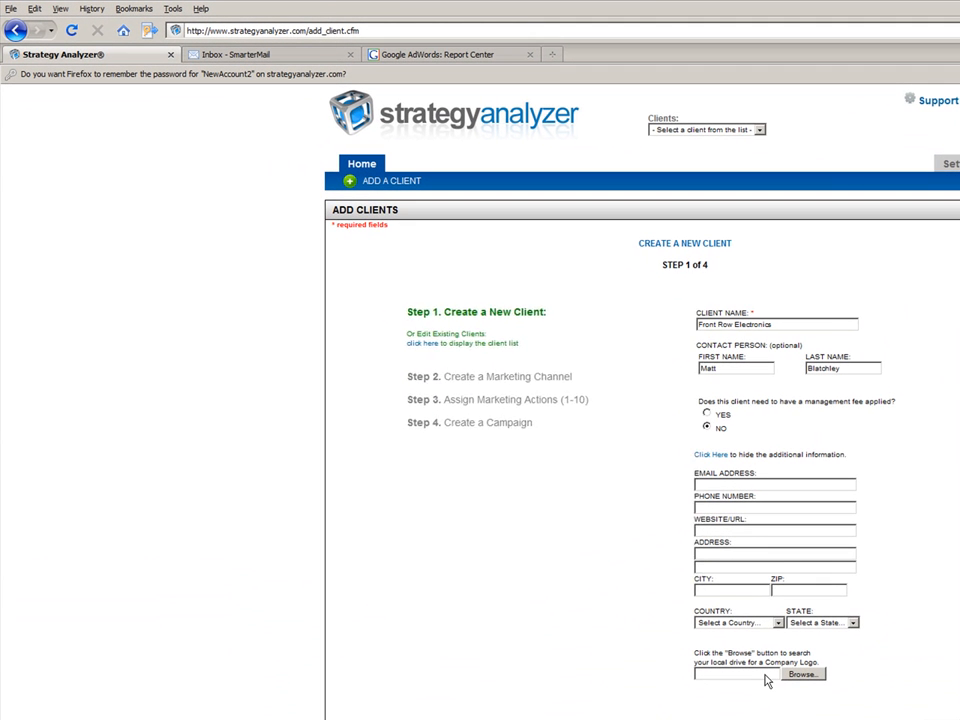
{"action": "left_click", "coordinate": [533, 571]}
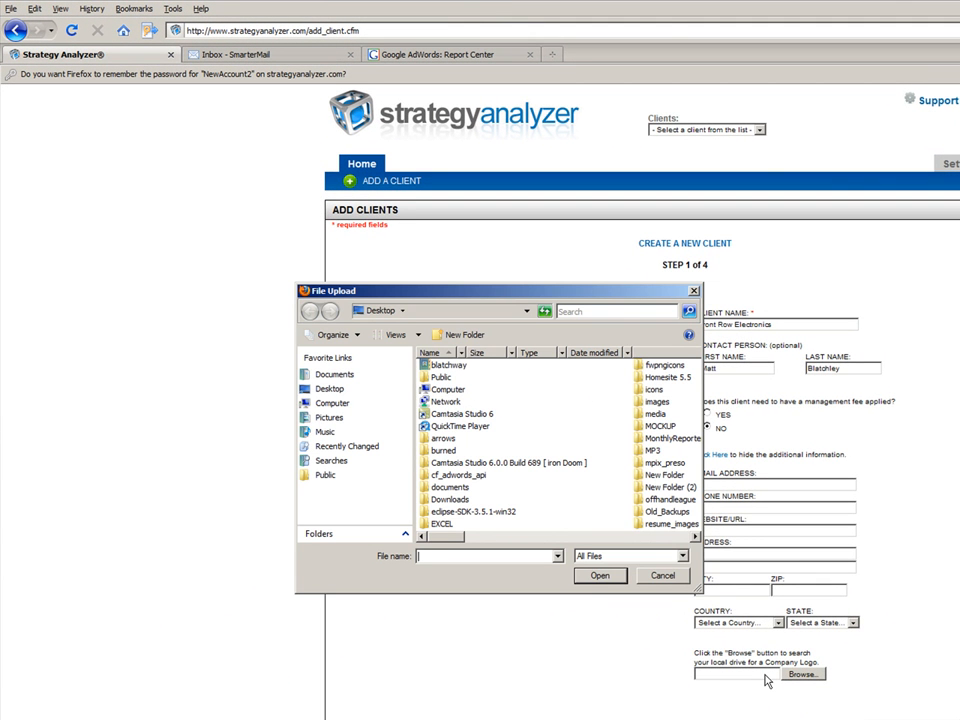
{"action": "left_click", "coordinate": [660, 577]}
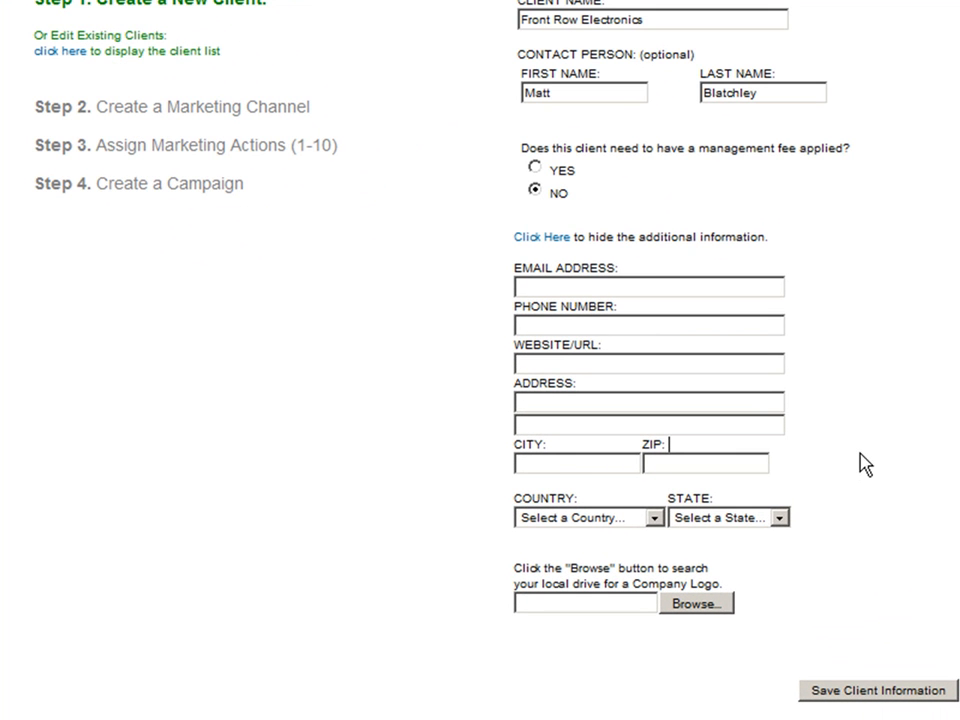
{"action": "left_click", "coordinate": [531, 240]}
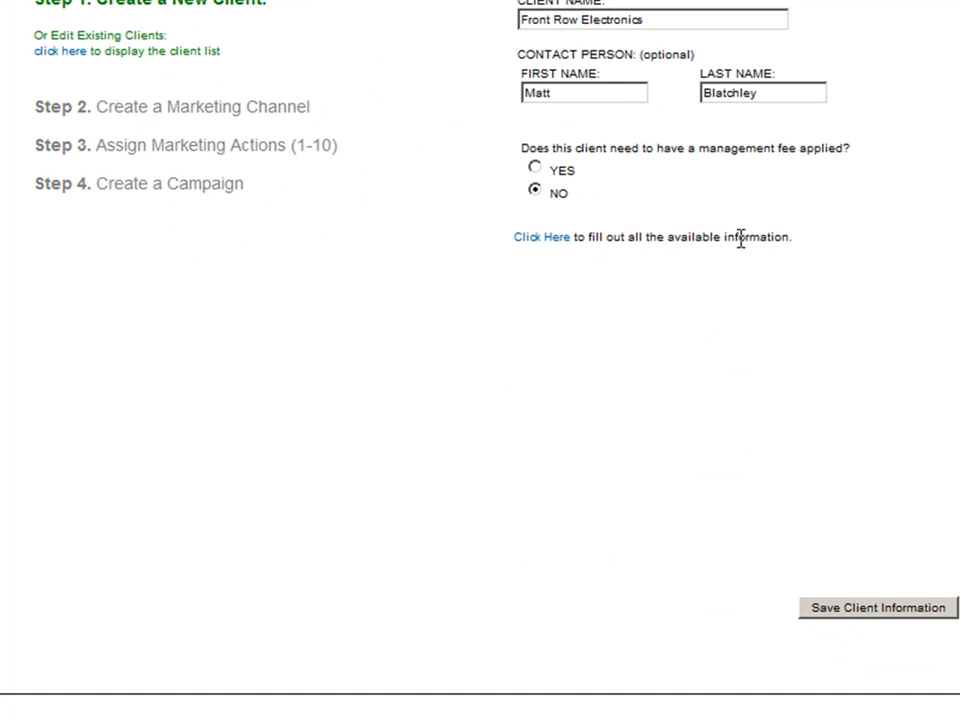
Save the client information for Front Row Electronics.
{"action": "left_click", "coordinate": [878, 610]}
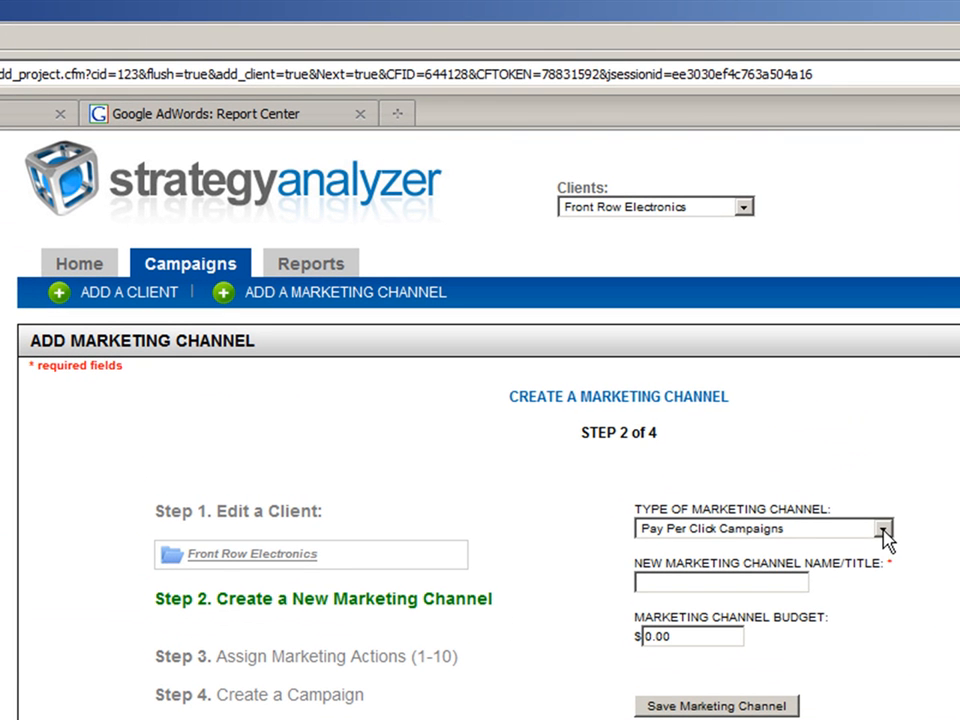
Keep Pay Per Click Campaigns as the marketing channel type and name the channel PPC Campaigns.
{"action": "left_click", "coordinate": [884, 530]}
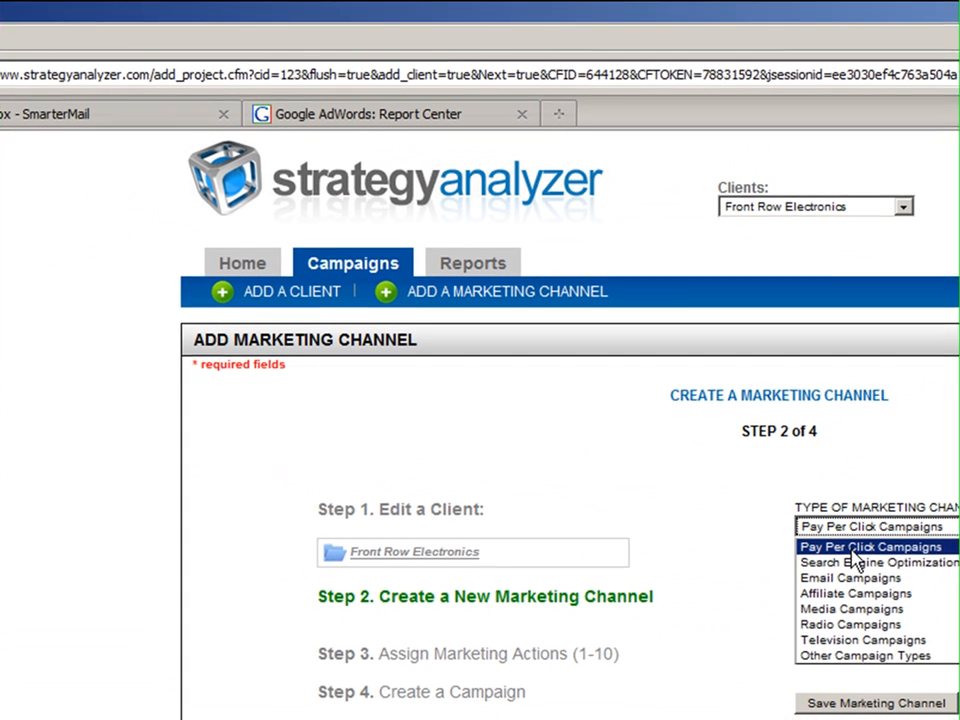
{"action": "left_click", "coordinate": [508, 322]}
{"action": "left_click", "coordinate": [853, 582]}
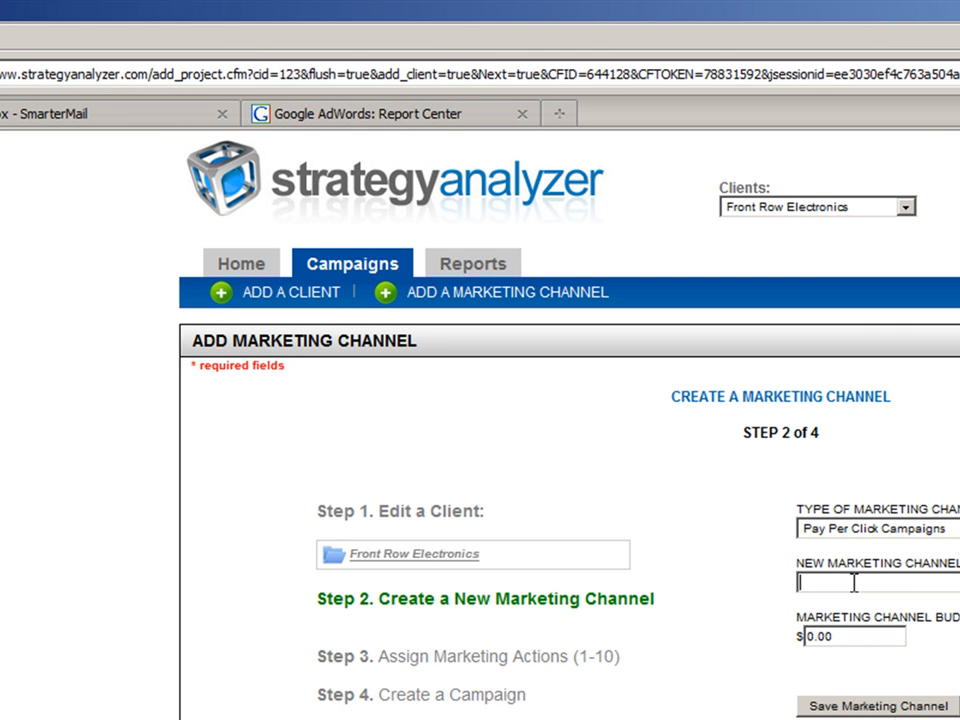
{"action": "type", "text": "PPC Campaoi"}
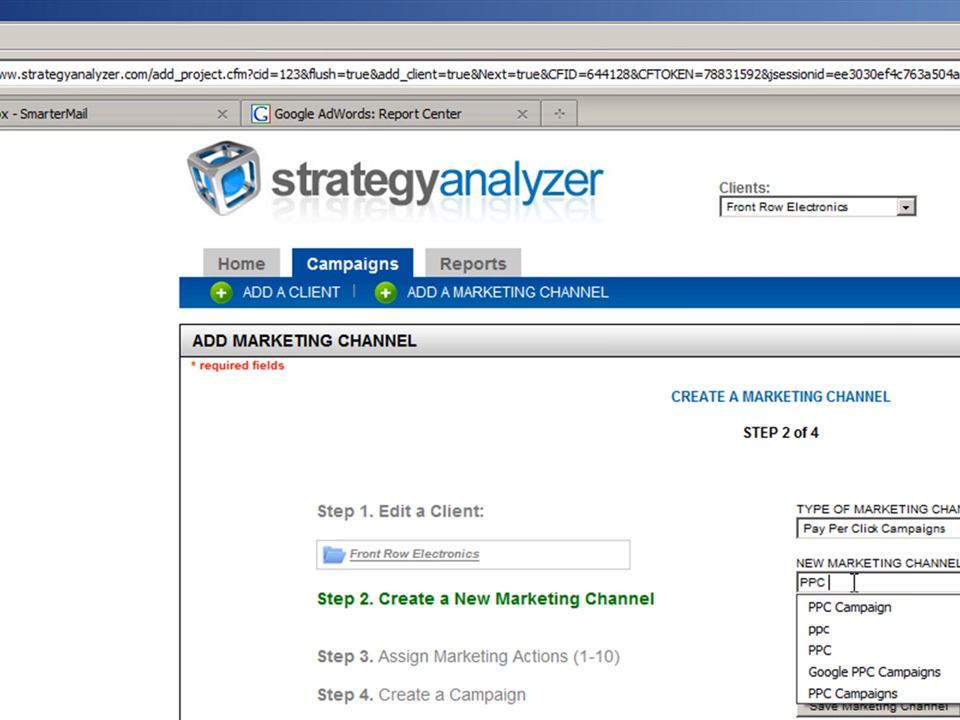
{"action": "key", "text": "BackSpace"}
{"action": "key", "text": "BackSpace"}
{"action": "type", "text": "igns"}
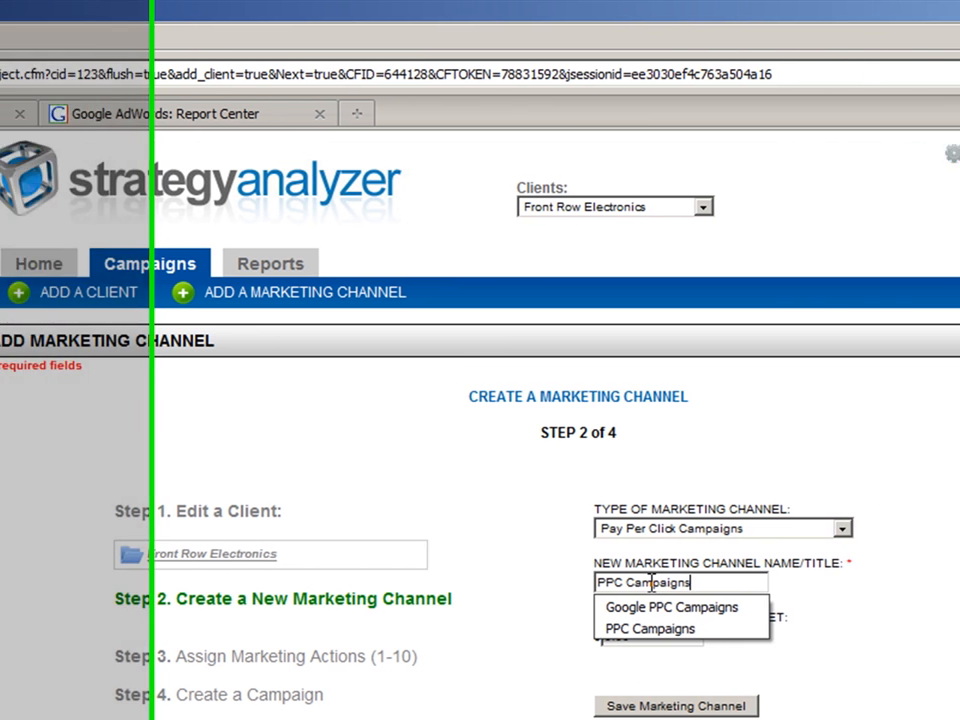
{"action": "key", "text": "Tab"}
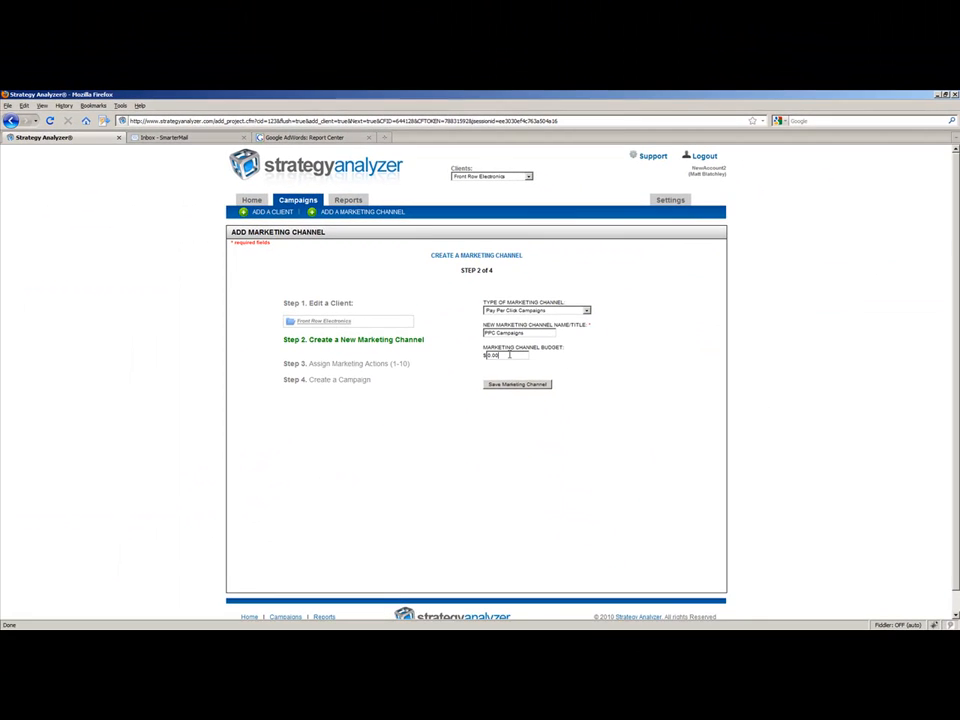
Set the marketing channel budget to $5000 and save the channel.
{"action": "double_click", "coordinate": [470, 636]}
{"action": "type", "text": "5000"}
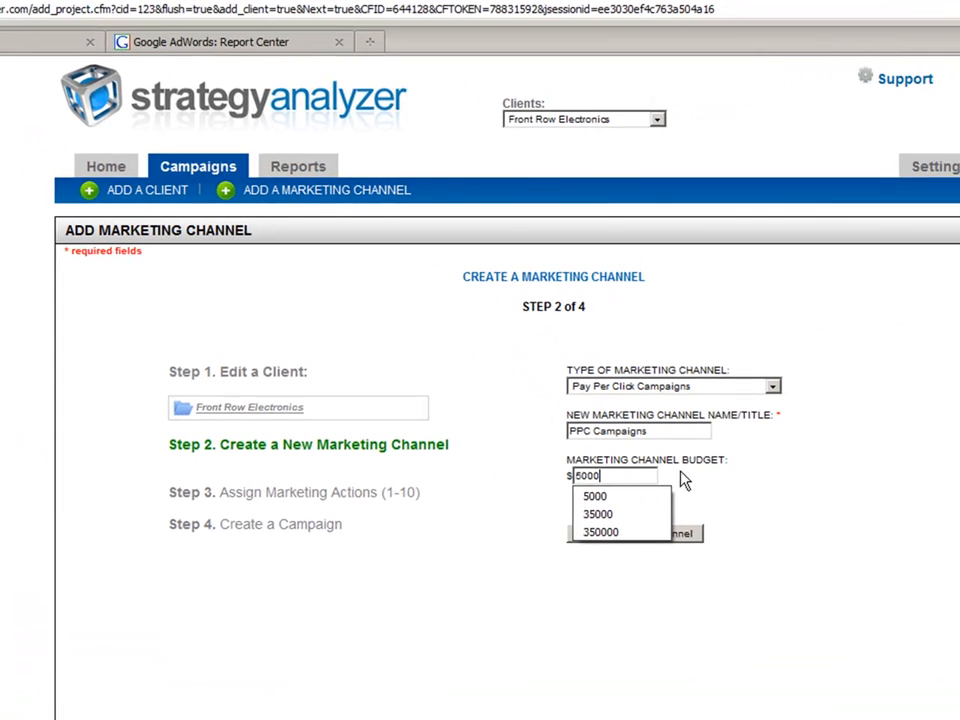
{"action": "key", "text": "Escape"}
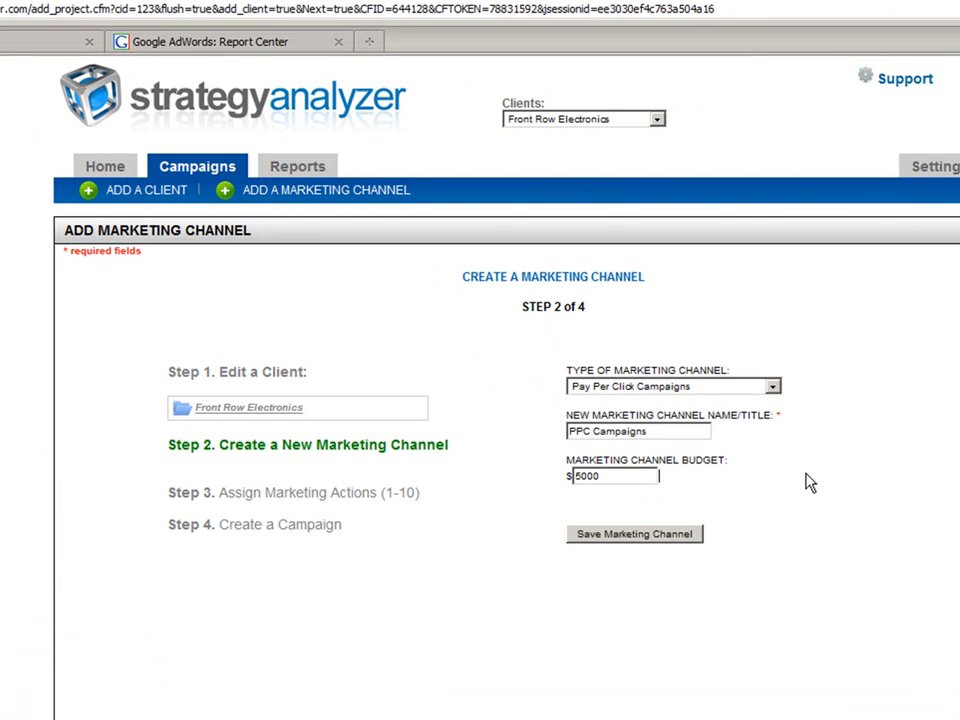
{"action": "left_click", "coordinate": [630, 540]}
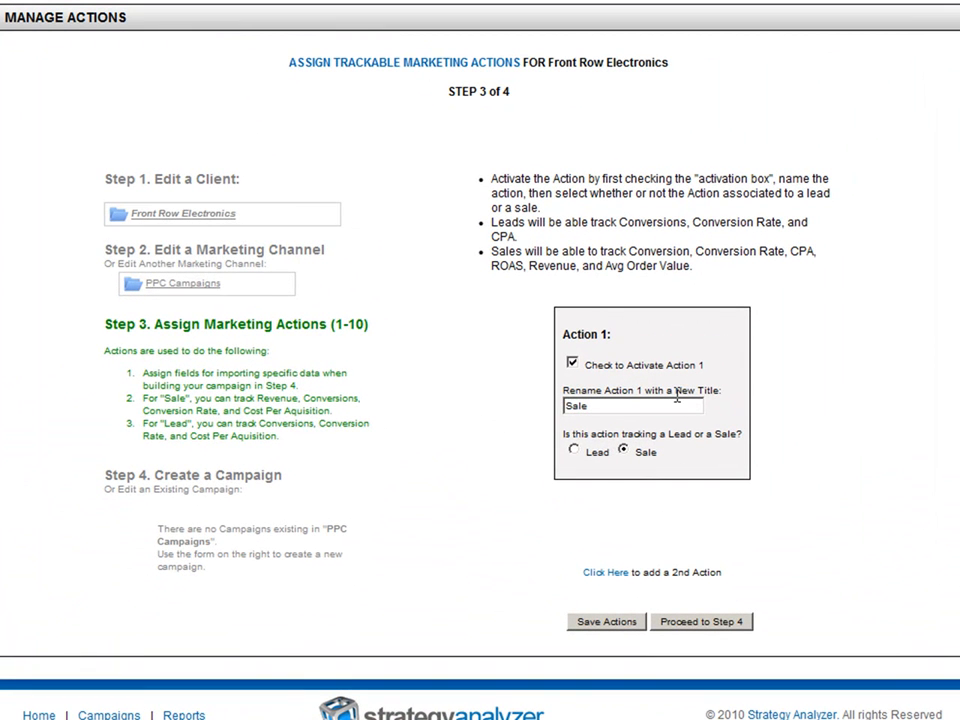
Proceed from the marketing actions to creating a campaign, and highlight the Pay Per Click Campaign channel type.
{"action": "left_click", "coordinate": [716, 628]}
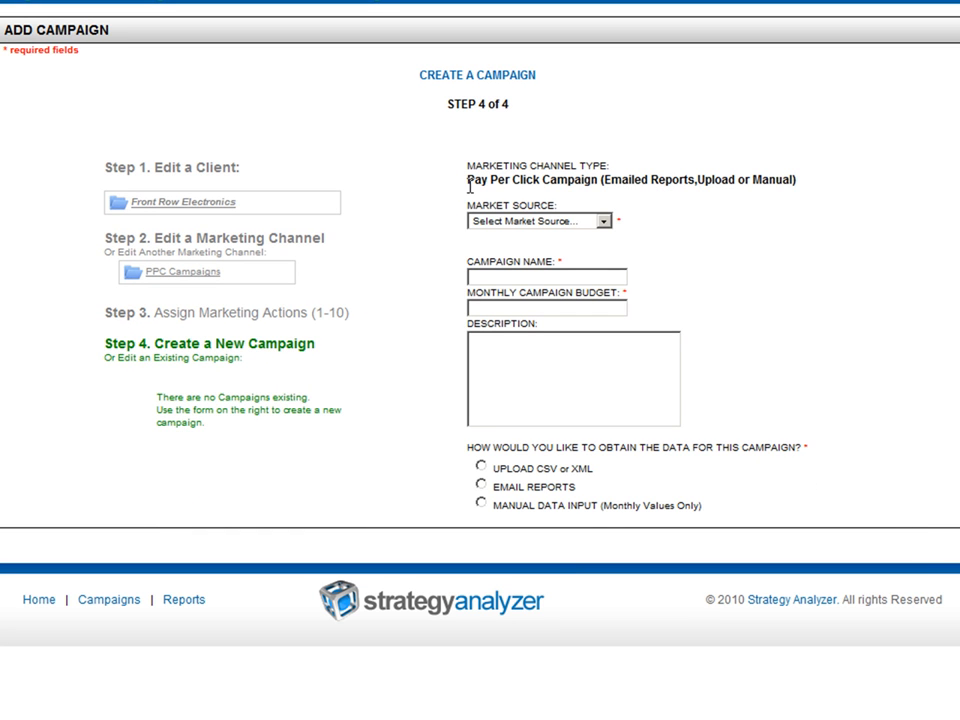
{"action": "left_click_drag", "start_coordinate": [468, 183], "coordinate": [598, 182]}
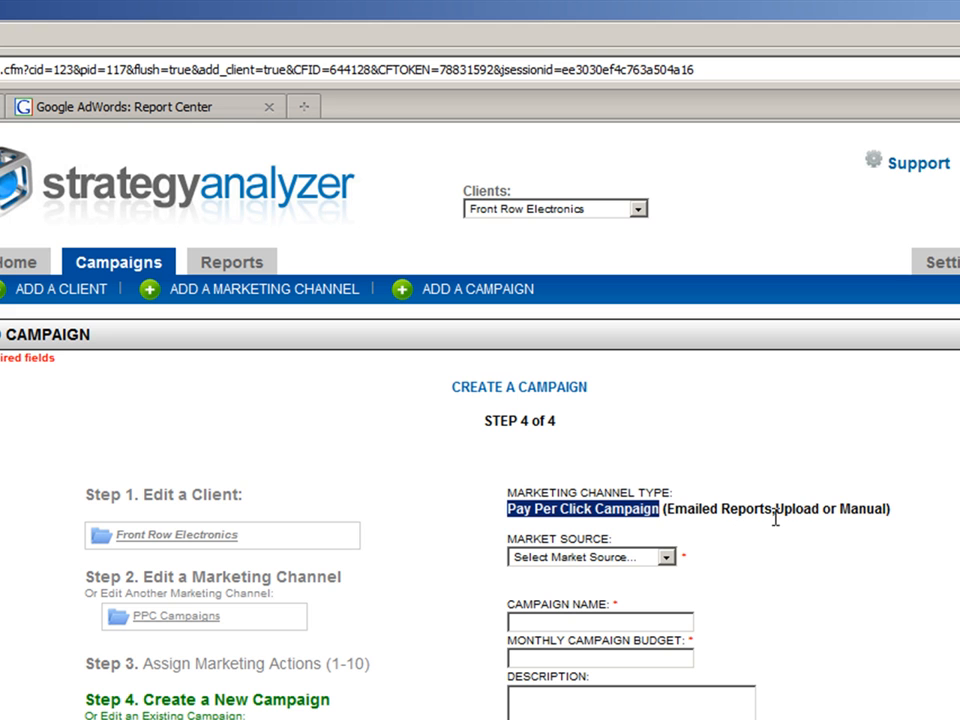
Set the new campaign's market source to Google Adwords (search).
{"action": "left_click_drag", "start_coordinate": [776, 510], "coordinate": [893, 510]}
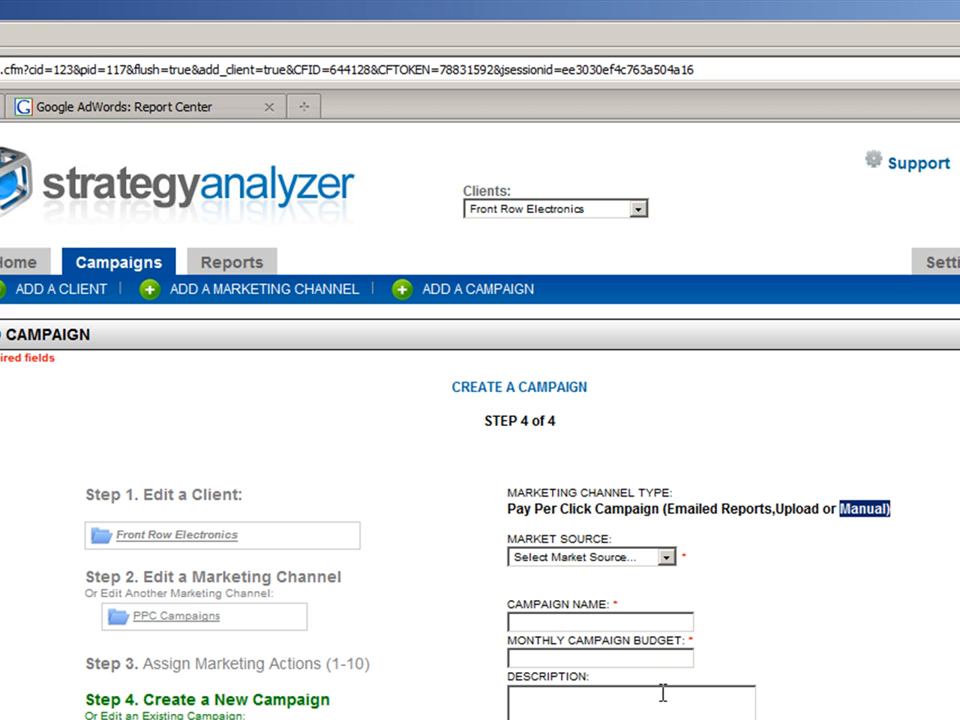
{"action": "left_click", "coordinate": [669, 624]}
{"action": "left_click", "coordinate": [628, 556]}
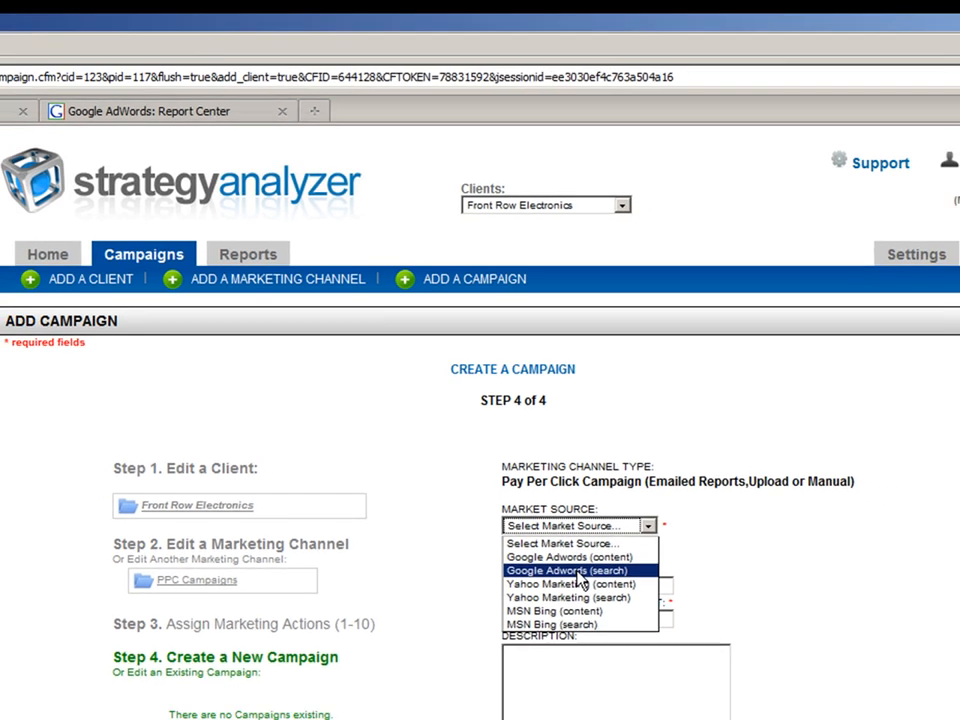
{"action": "left_click", "coordinate": [594, 605]}
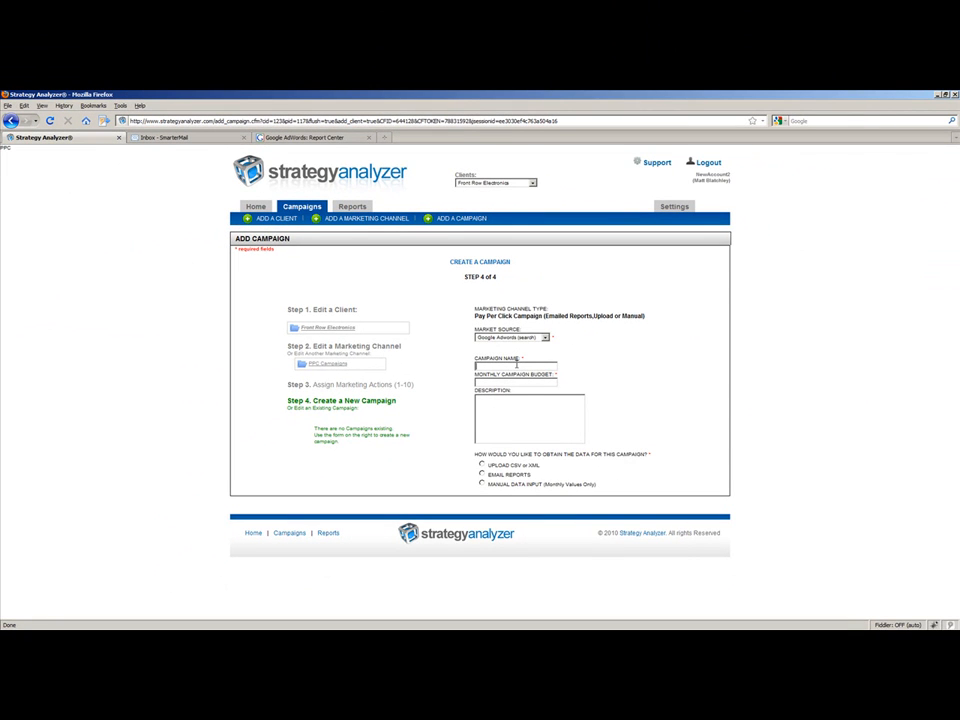
Name the campaign Google PPC and set its monthly budget to 1500.
{"action": "left_click", "coordinate": [516, 364]}
{"action": "type", "text": "Google C"}
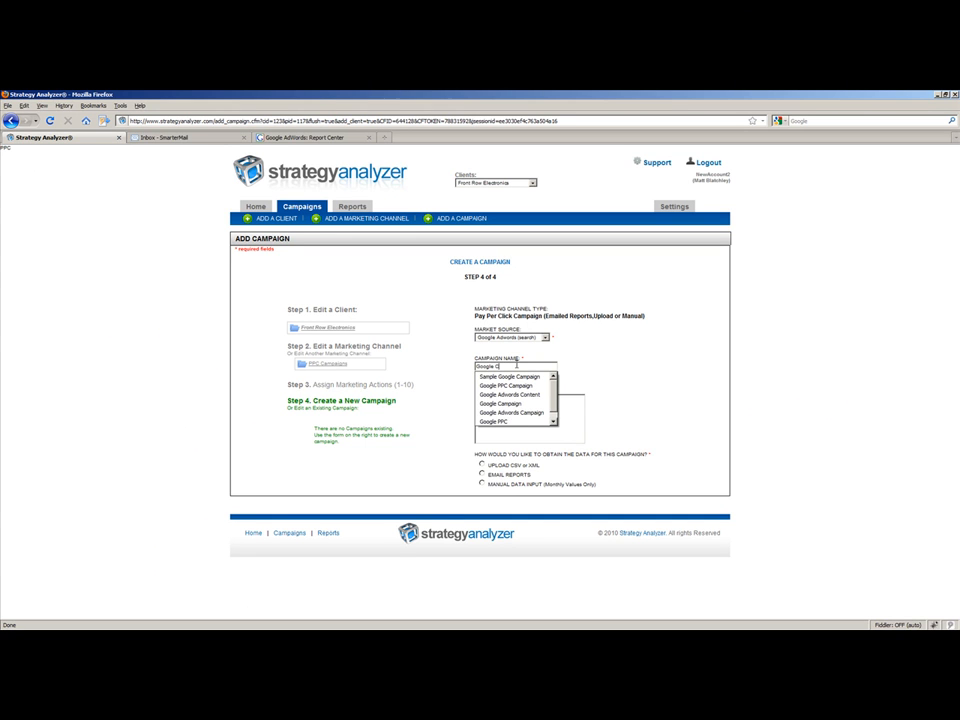
{"action": "key", "text": "BackSpace"}
{"action": "type", "text": "PPC"}
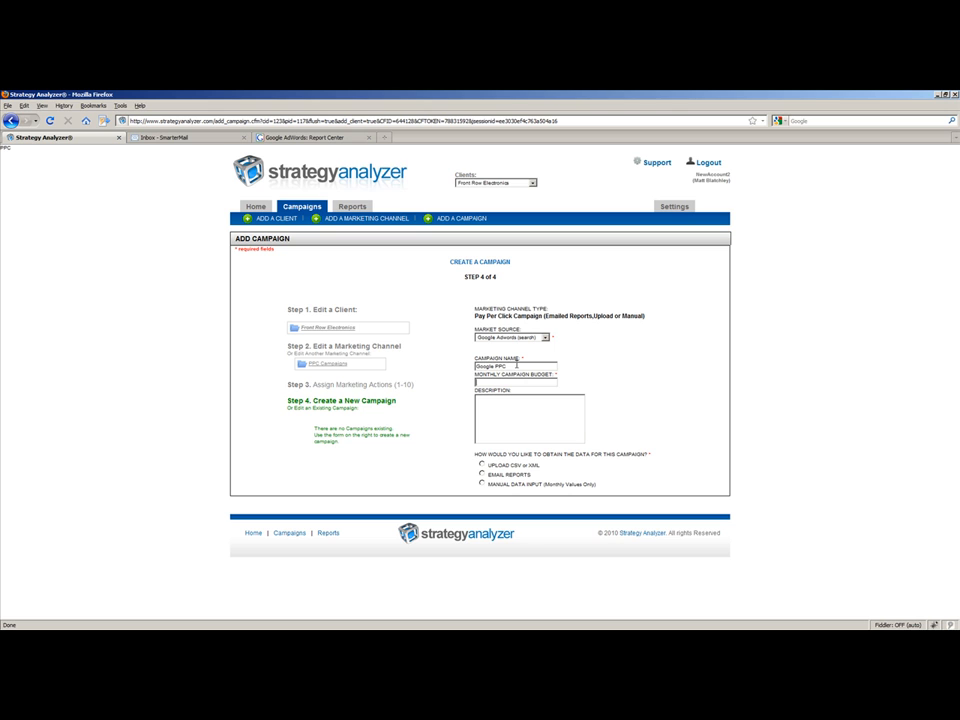
{"action": "type", "text": "1550\\"}
{"action": "key", "text": "BackSpace"}
{"action": "key", "text": "BackSpace"}
{"action": "key", "text": "BackSpace"}
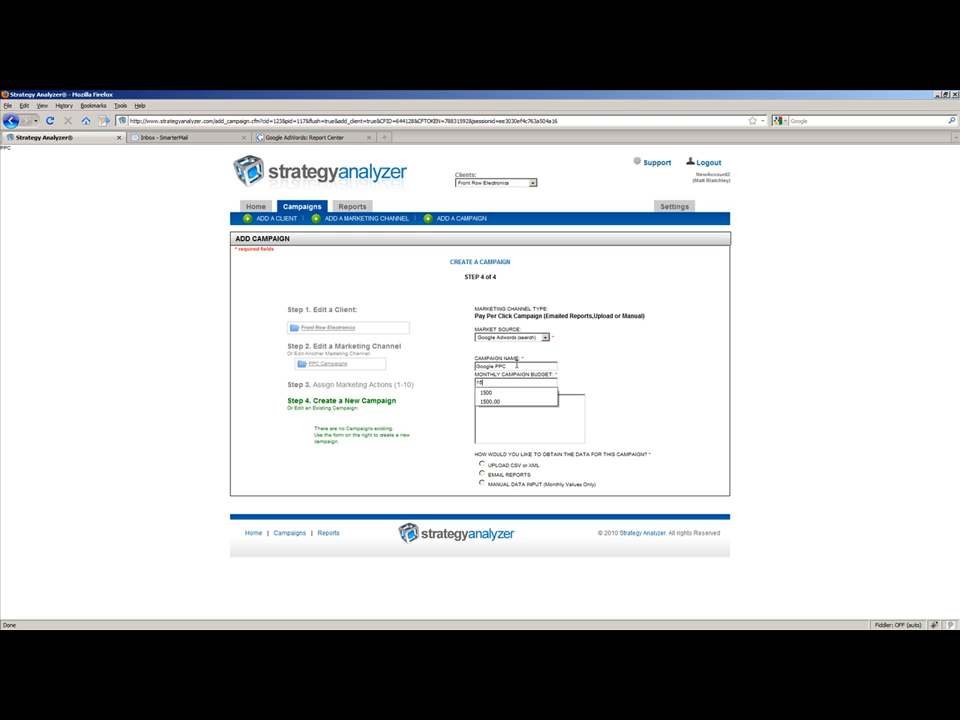
{"action": "type", "text": "00"}
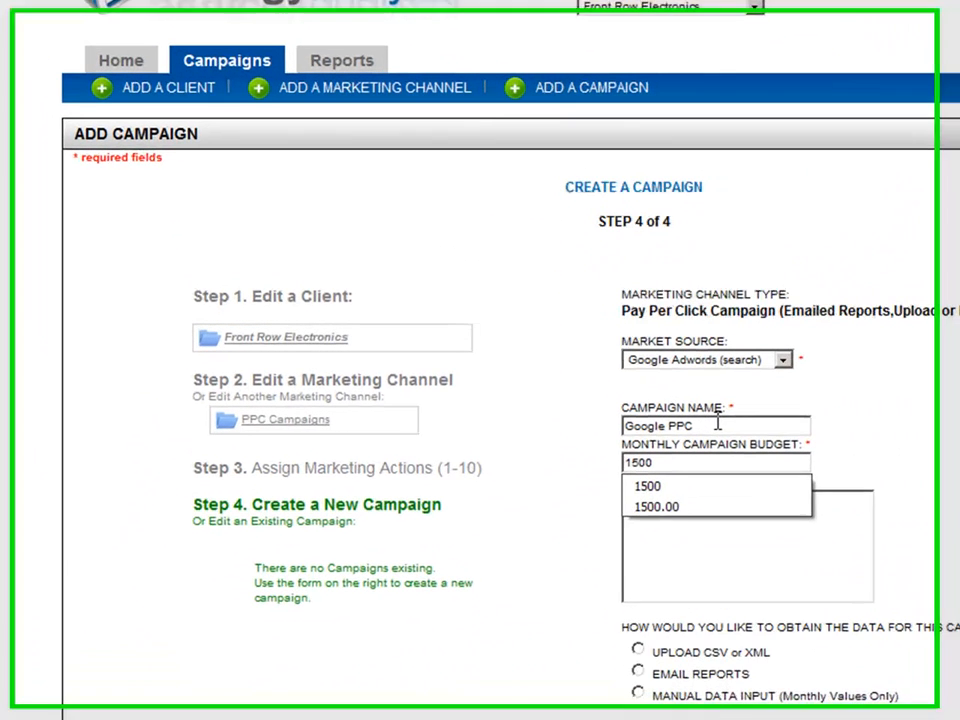
{"action": "left_click", "coordinate": [619, 401]}
{"action": "left_click", "coordinate": [550, 431]}
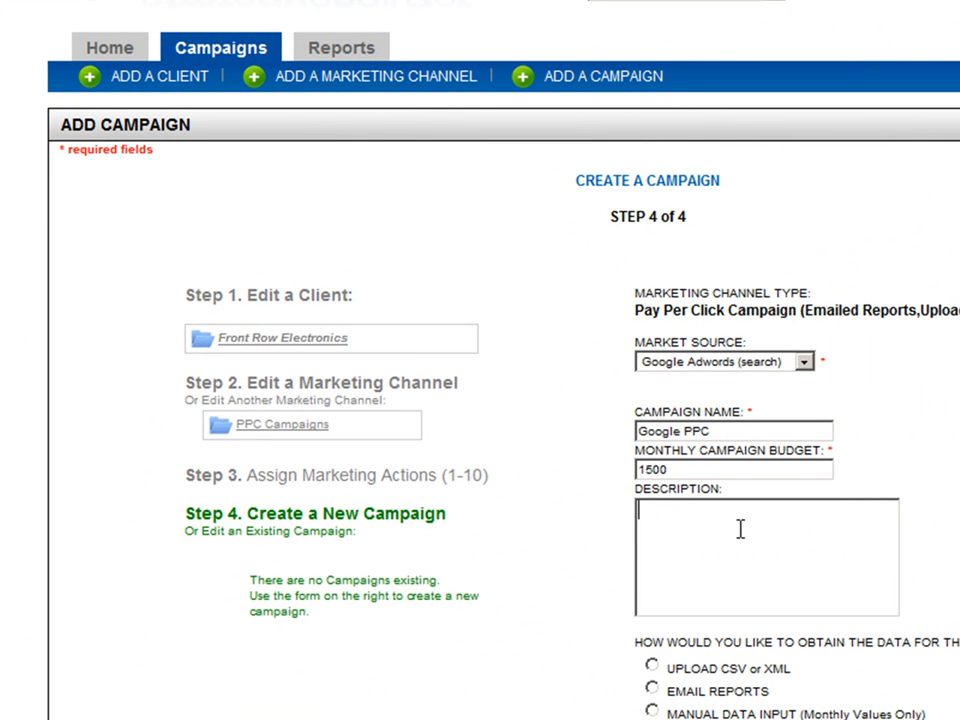
Choose email reports as the campaign's data source and set the email subject keyword to FrontRow_alltime.
{"action": "left_click", "coordinate": [653, 691]}
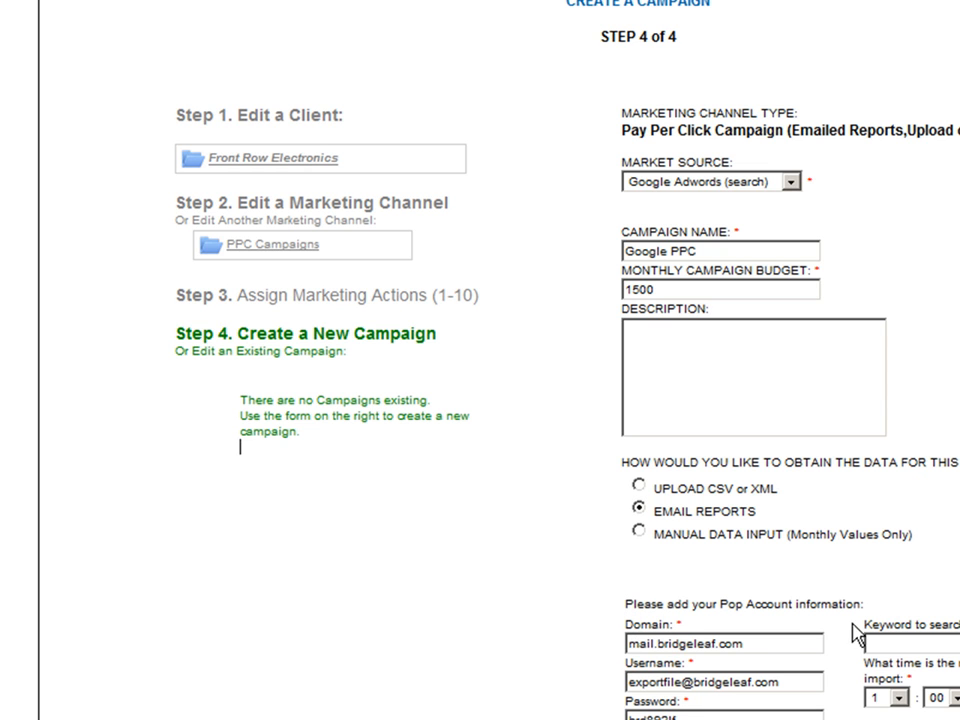
{"action": "left_click", "coordinate": [913, 643]}
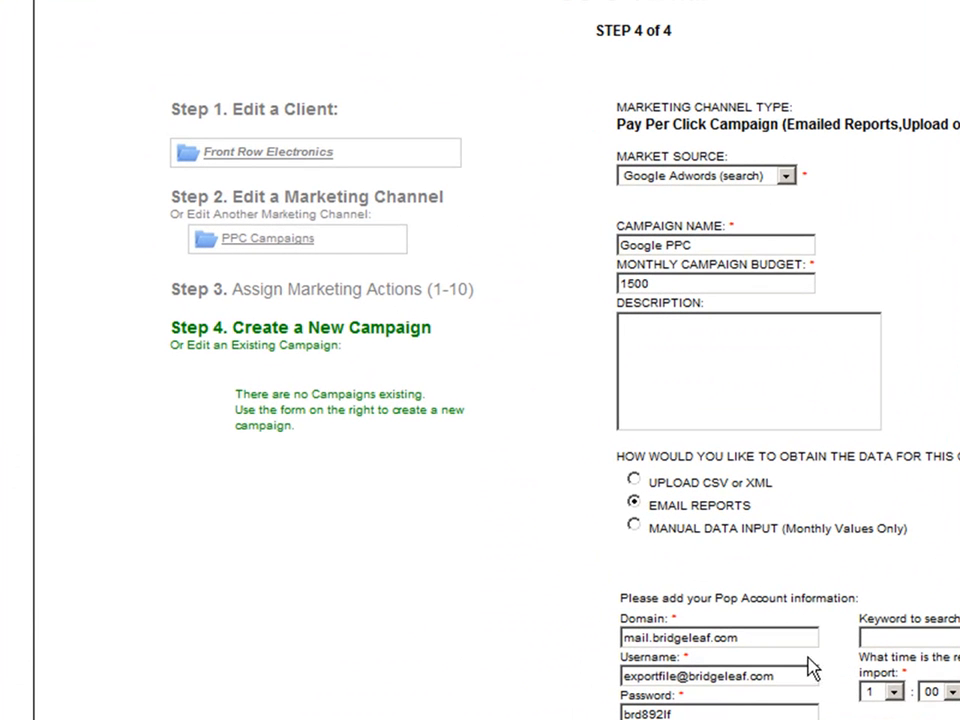
{"action": "left_click_drag", "start_coordinate": [810, 668], "coordinate": [581, 673]}
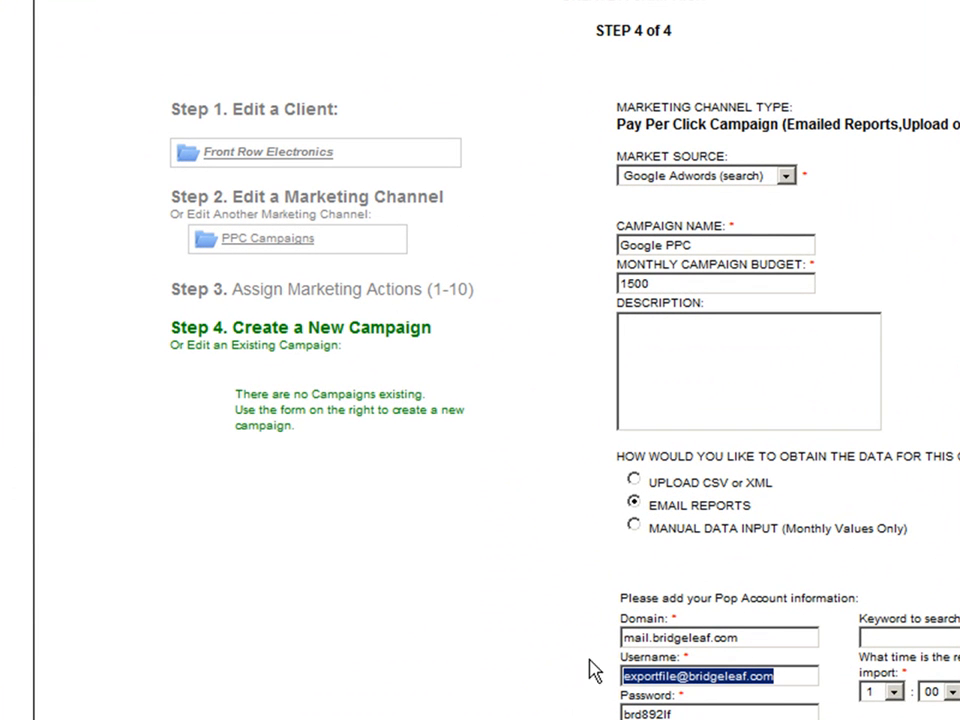
{"action": "left_click", "coordinate": [787, 683]}
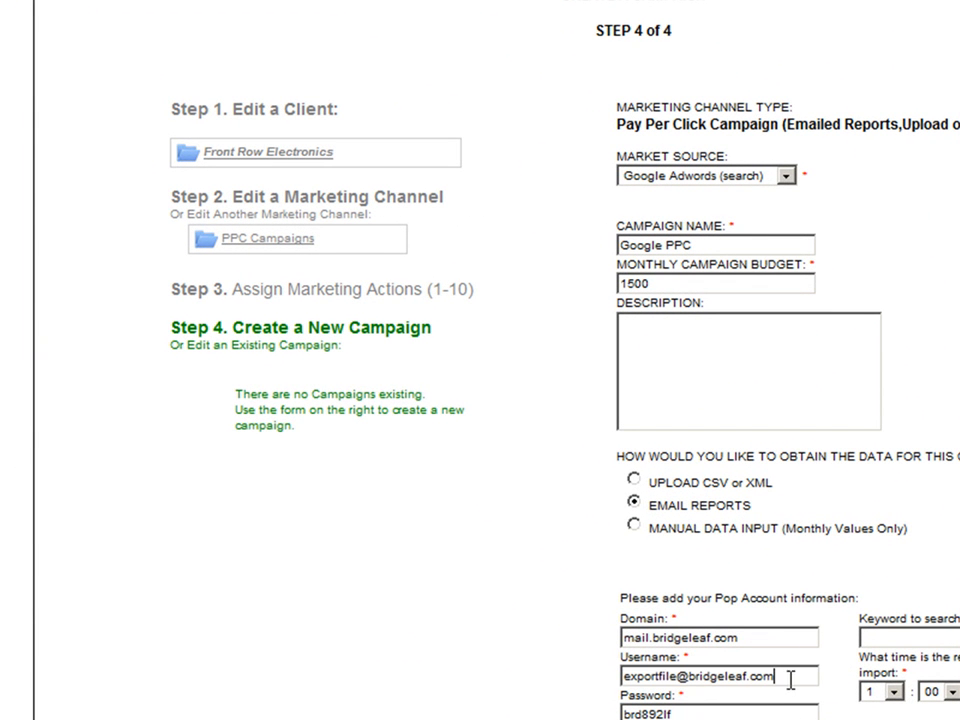
{"action": "left_click", "coordinate": [769, 680]}
{"action": "left_click_drag", "start_coordinate": [769, 680], "coordinate": [611, 681]}
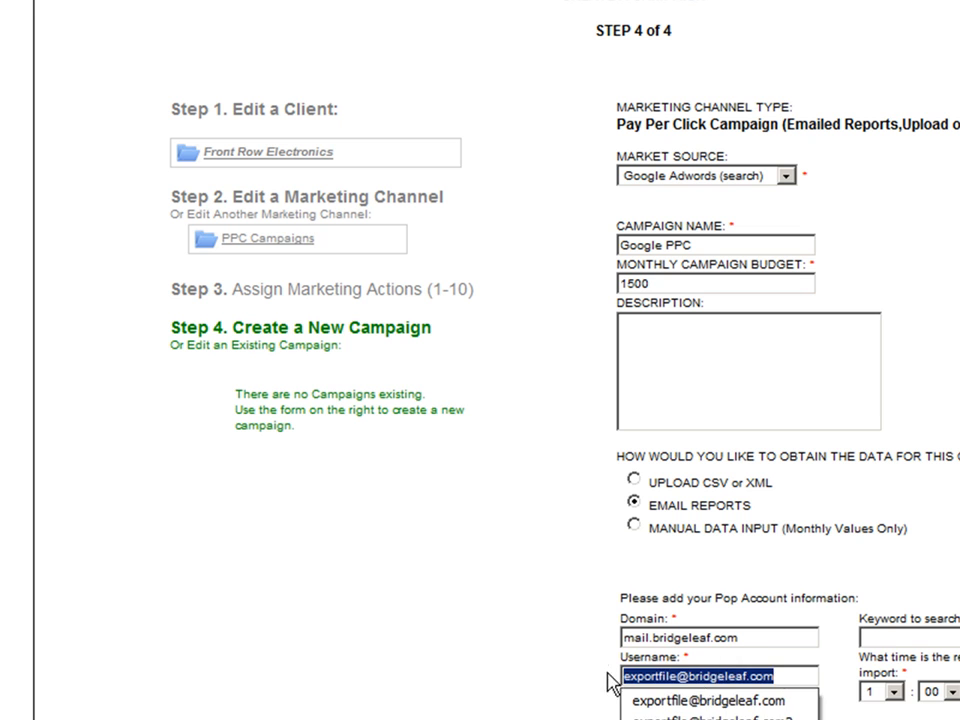
{"action": "left_click", "coordinate": [894, 637]}
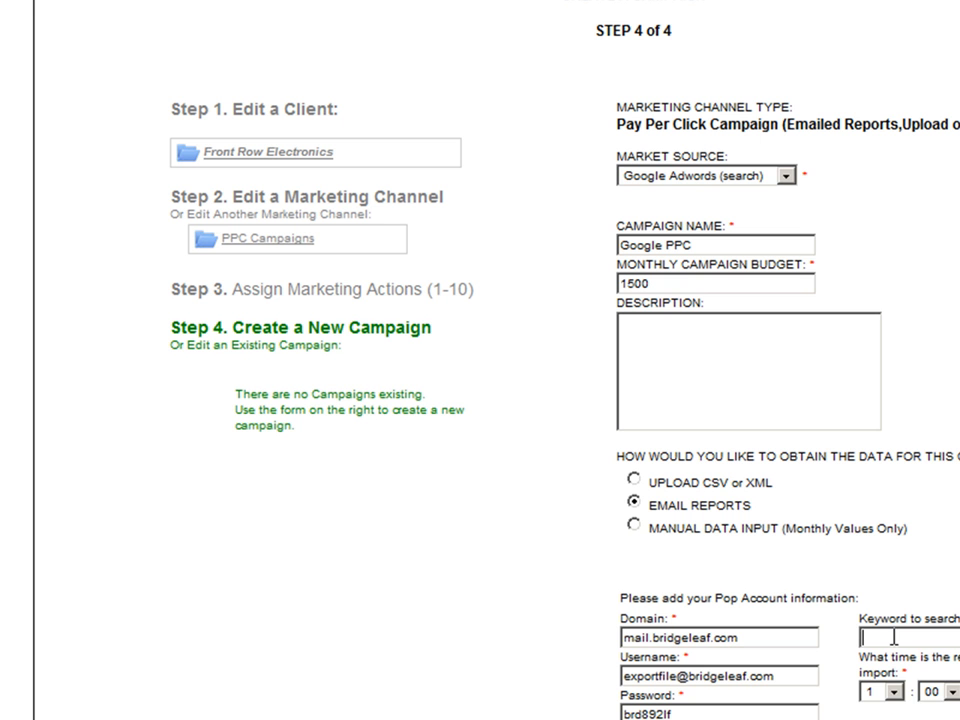
{"action": "type", "text": "FrontRow_"}
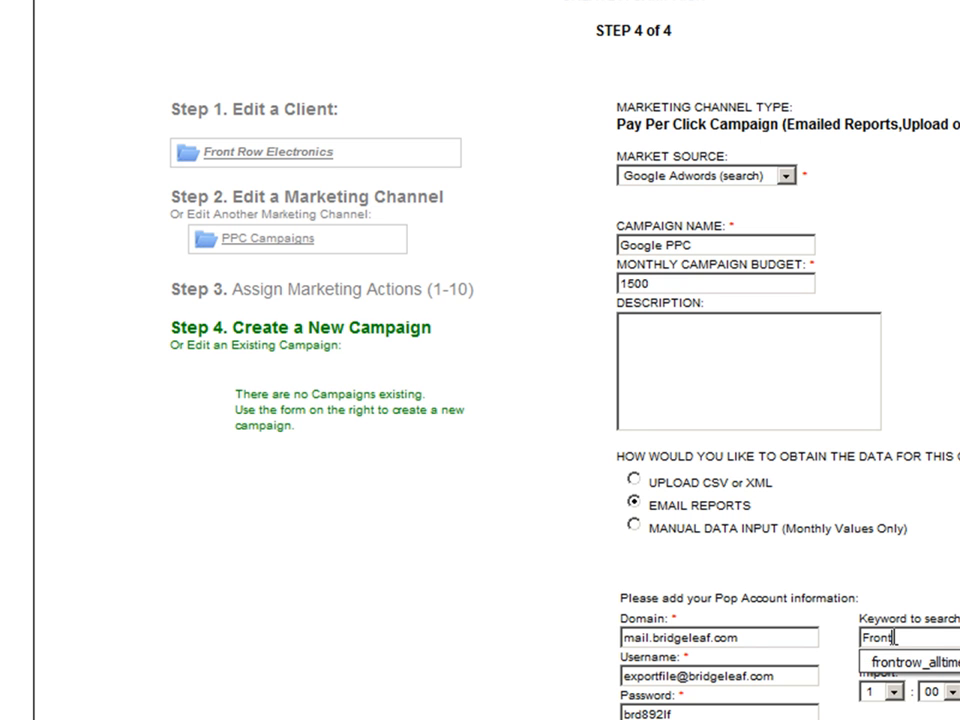
{"action": "type", "text": "alltime"}
{"action": "left_click", "coordinate": [677, 445]}
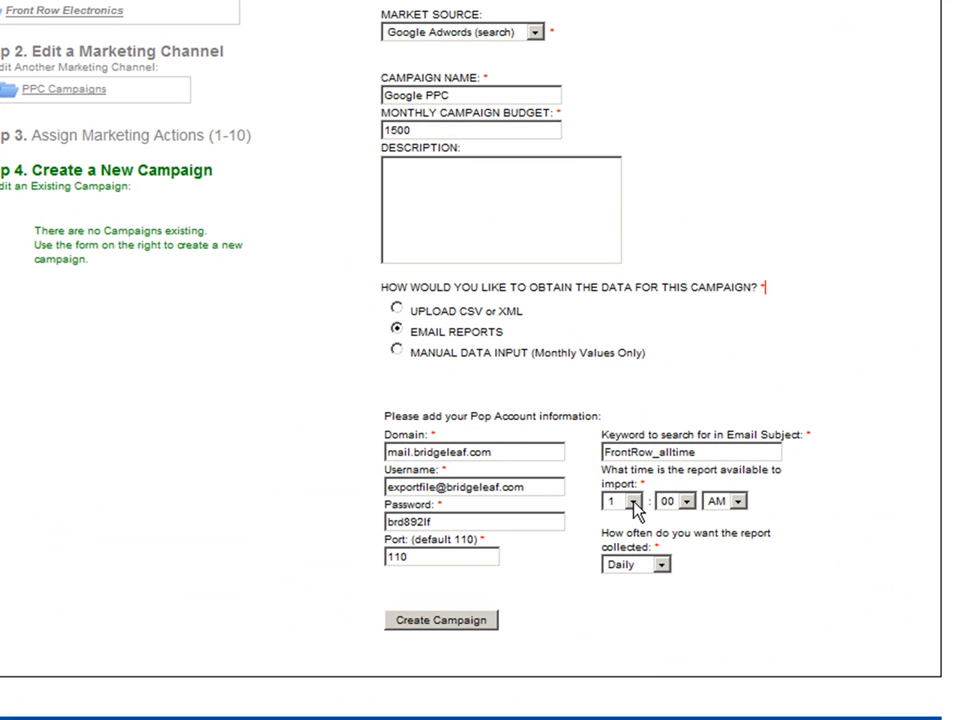
Set the time the report is available to import to 4:05 PM.
{"action": "left_click", "coordinate": [585, 478]}
{"action": "left_click", "coordinate": [610, 562]}
{"action": "left_click", "coordinate": [686, 501]}
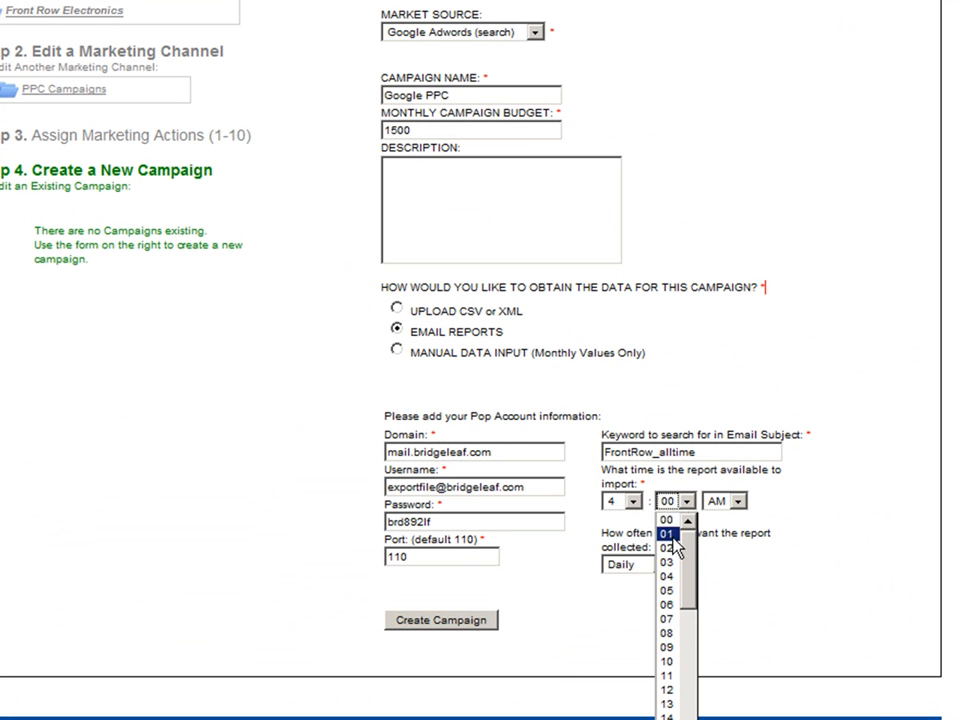
{"action": "left_click", "coordinate": [668, 591]}
{"action": "left_click", "coordinate": [727, 501]}
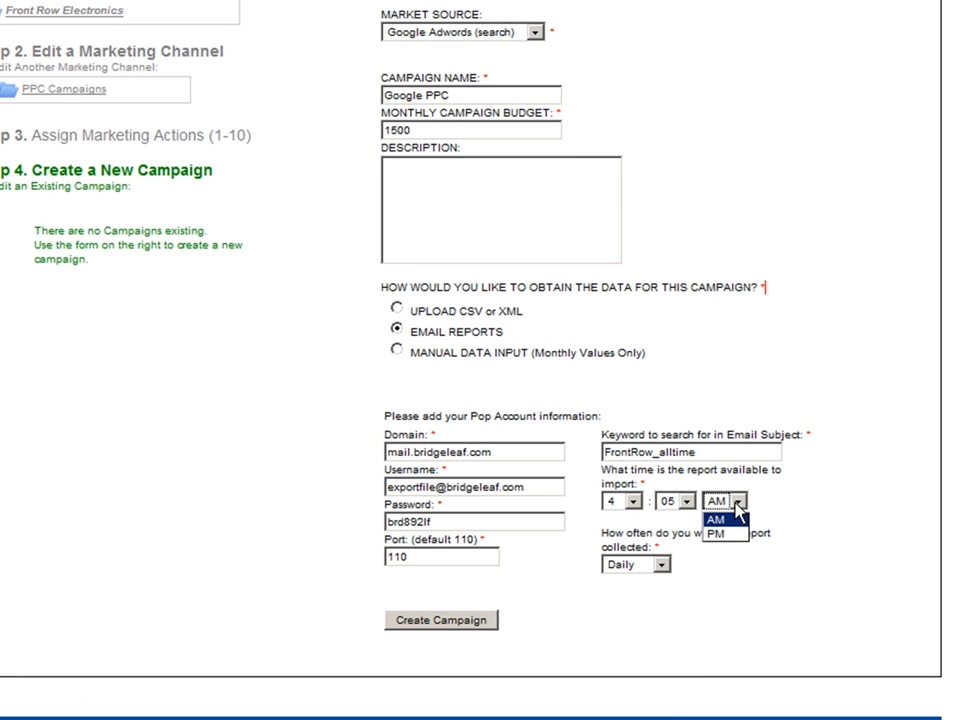
{"action": "left_click", "coordinate": [716, 534]}
Keep the report collection frequency at Daily and create the campaign.
{"action": "left_click", "coordinate": [661, 565]}
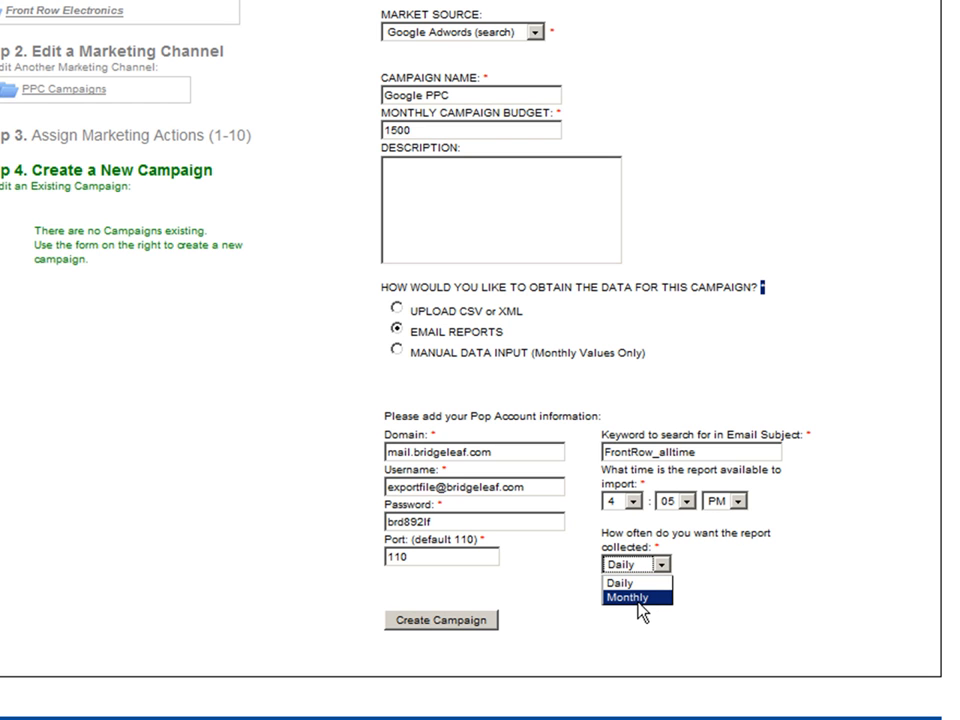
{"action": "left_click", "coordinate": [626, 585]}
{"action": "left_click", "coordinate": [666, 575]}
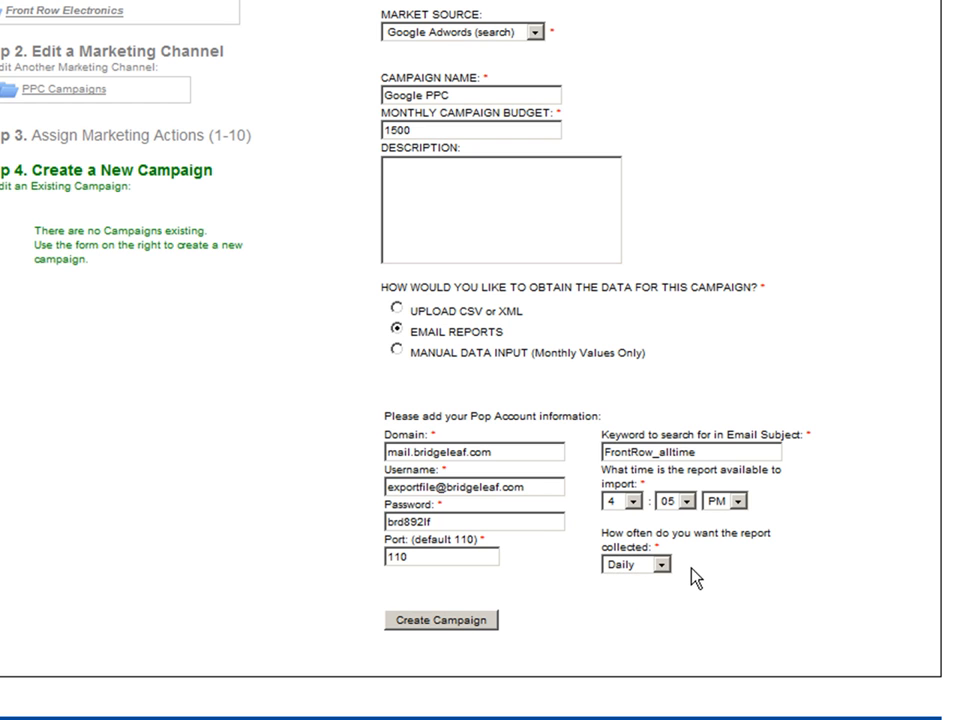
{"action": "left_click", "coordinate": [443, 622]}
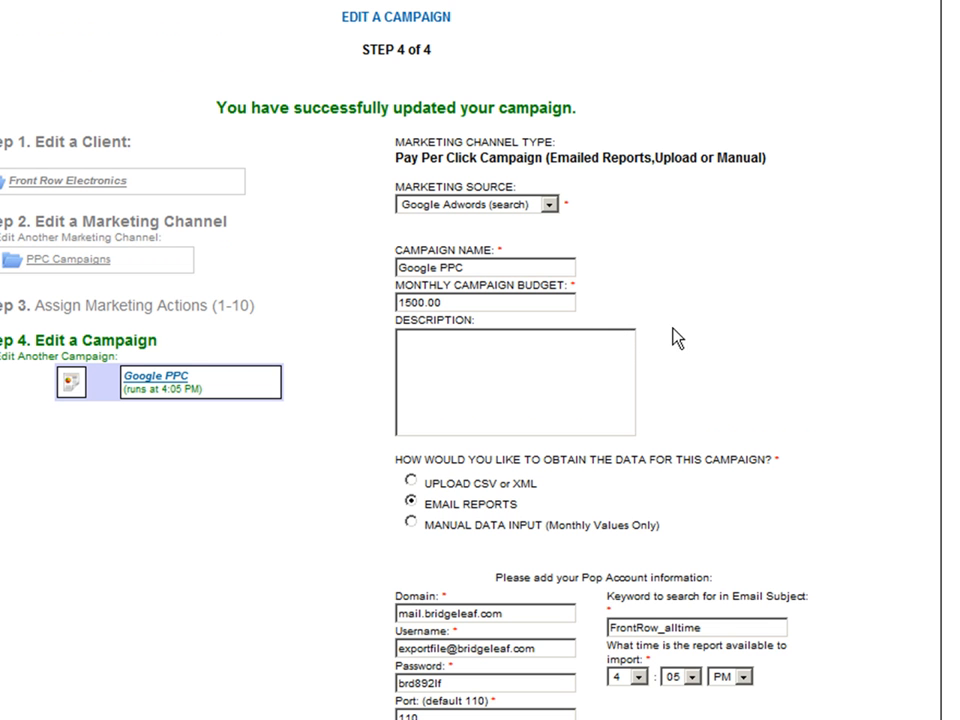
Switch to the Google AdWords Report Center and start a new report of the Account Performance type.
{"action": "scroll", "coordinate": [862, 495], "scroll_direction": "down", "scroll_amount": 5}
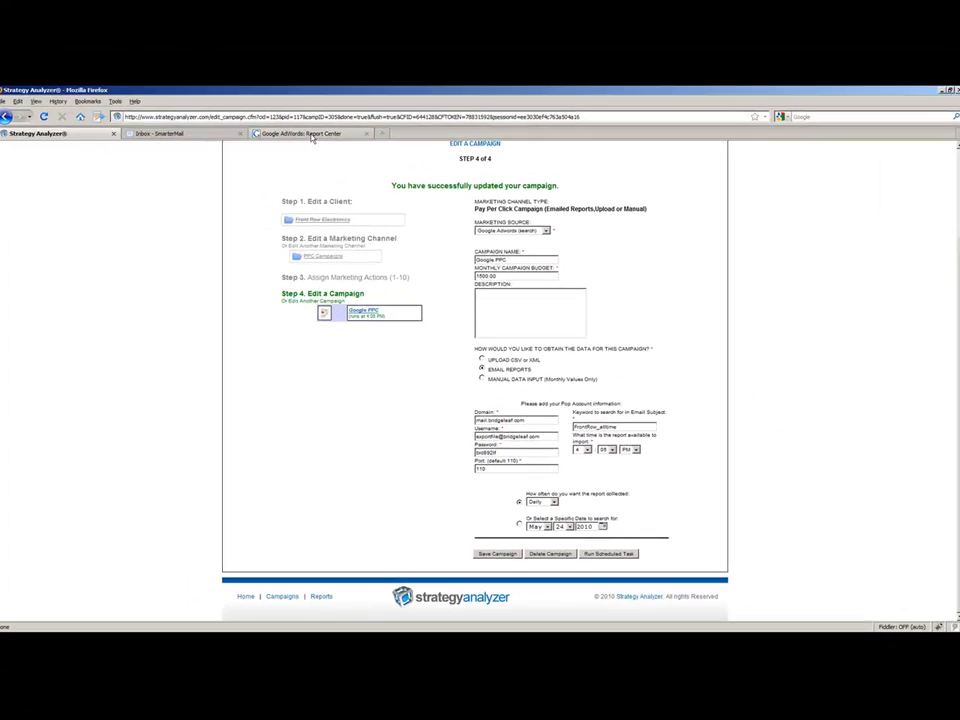
{"action": "left_click", "coordinate": [312, 137]}
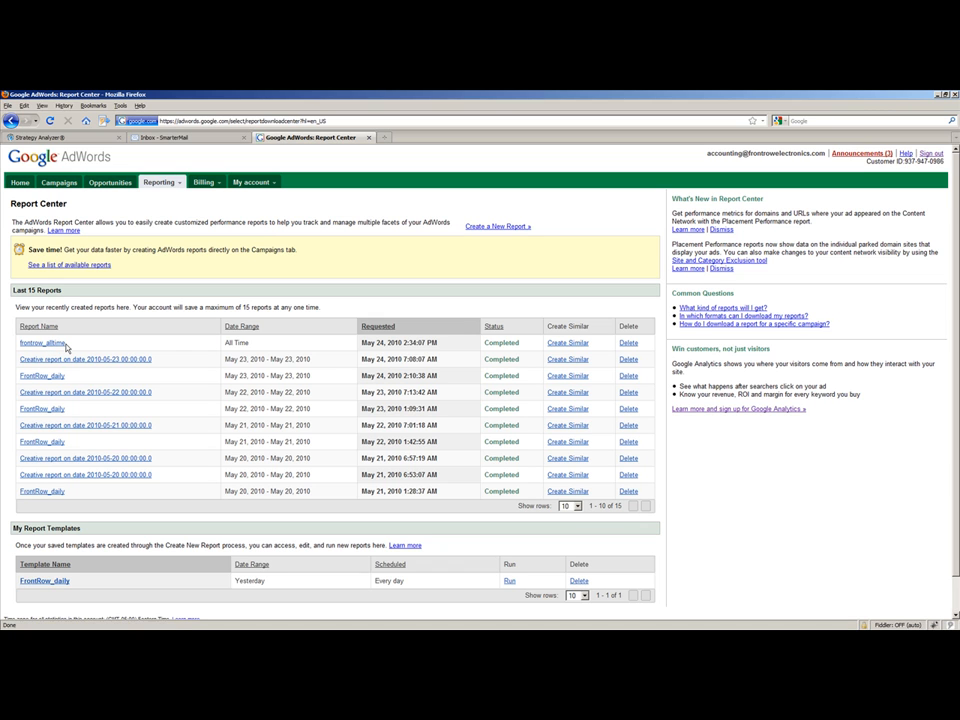
{"action": "left_click", "coordinate": [498, 228]}
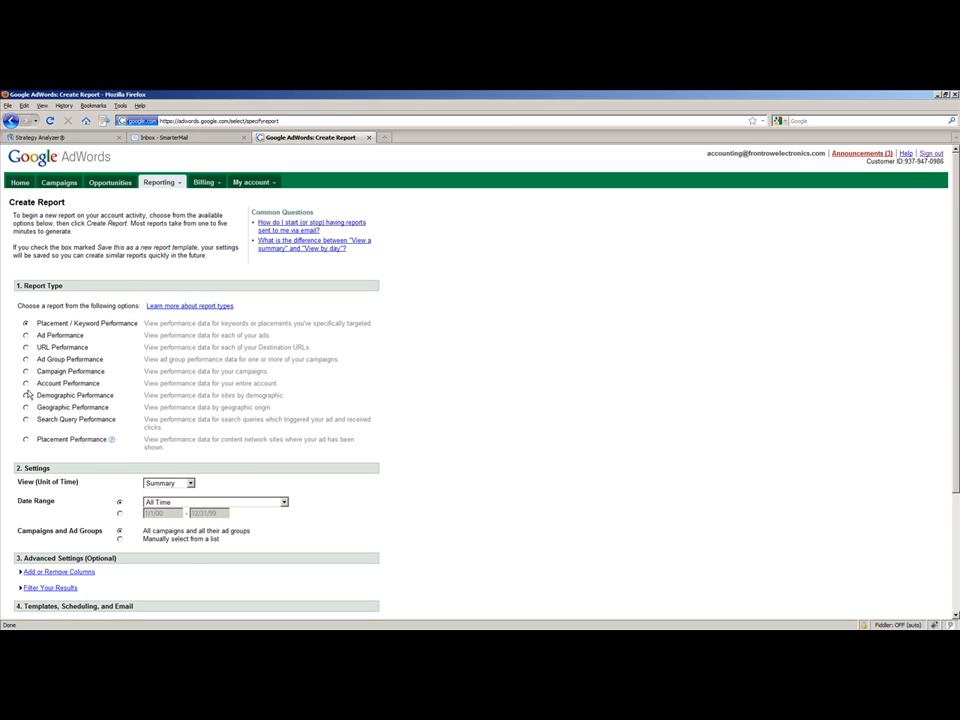
{"action": "left_click", "coordinate": [26, 384]}
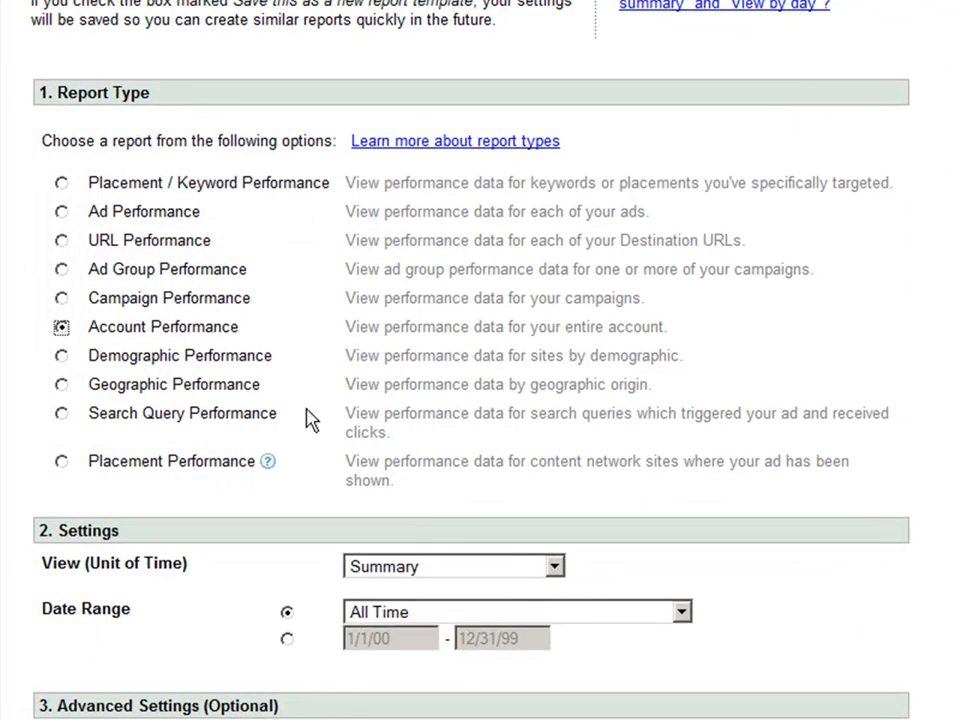
Set the report's unit of time to Daily and keep the date range at All Time.
{"action": "left_click", "coordinate": [410, 563]}
{"action": "left_click", "coordinate": [406, 646]}
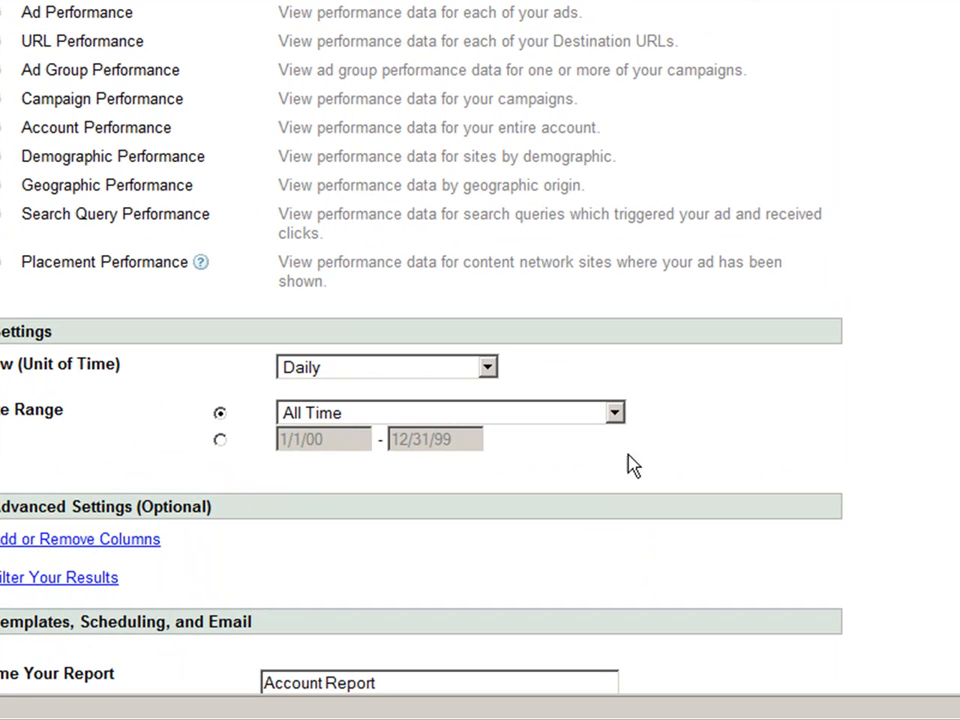
{"action": "left_click", "coordinate": [403, 414]}
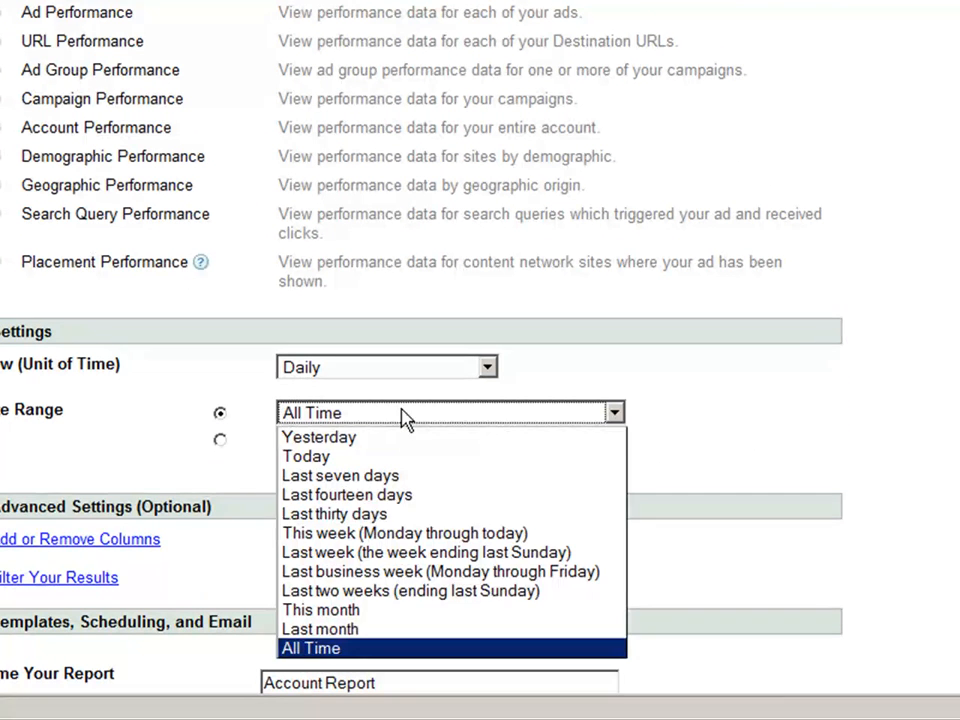
{"action": "left_click", "coordinate": [349, 650]}
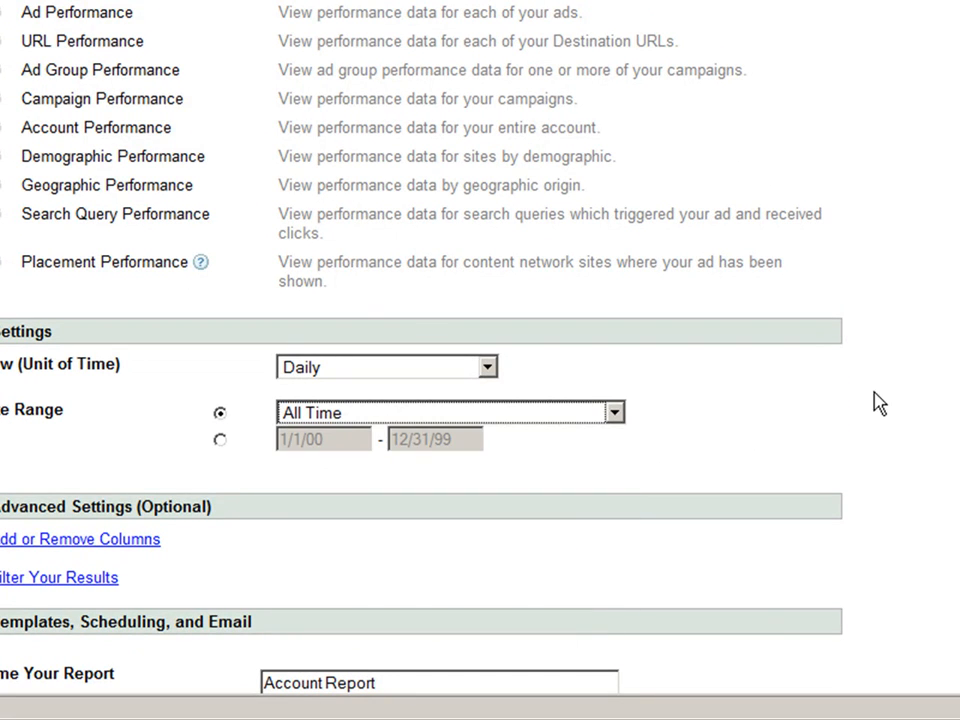
Add the Conversions, Conv. Rate and Cost/Conv. (all 1-per-click), Total Conv. Value and Conv. Value/Cost columns to the report.
{"action": "scroll", "coordinate": [887, 396], "scroll_direction": "down", "scroll_amount": 5}
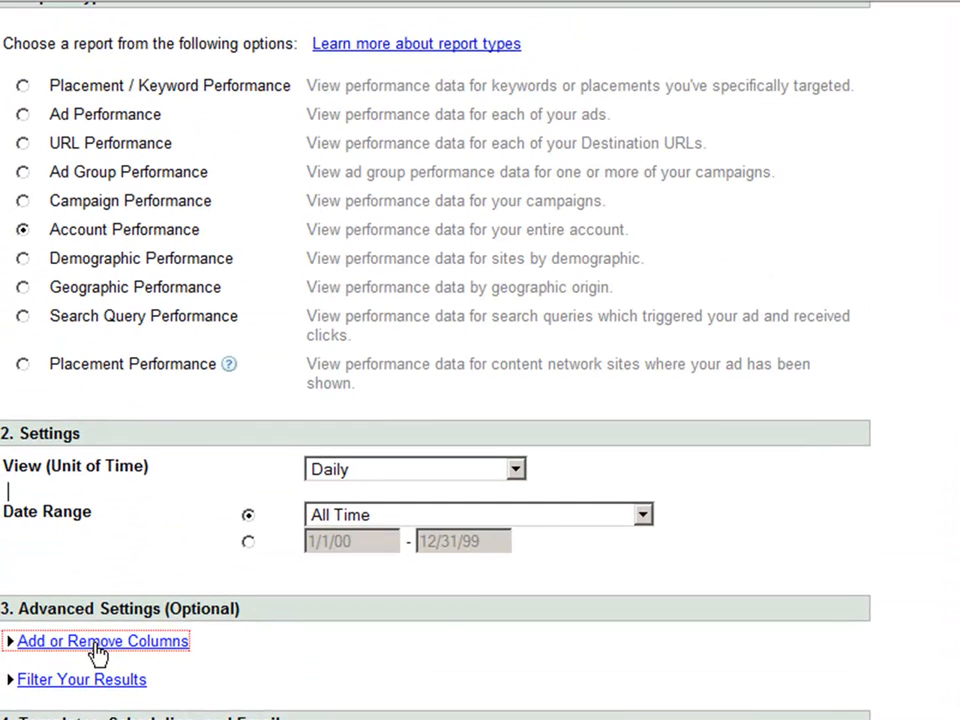
{"action": "left_click", "coordinate": [78, 204]}
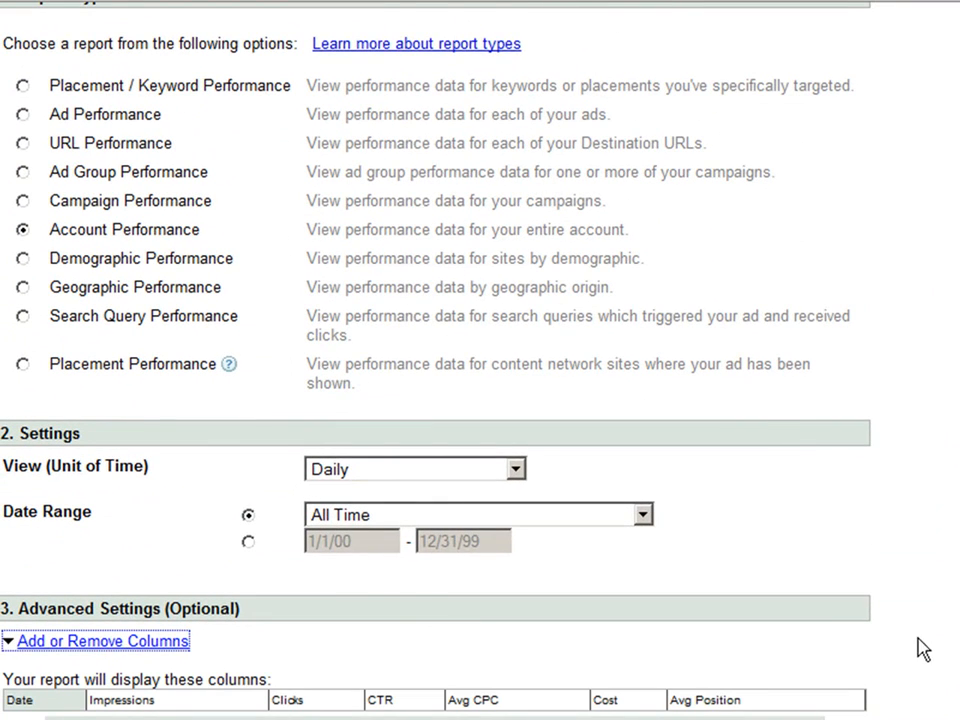
{"action": "scroll", "coordinate": [919, 649], "scroll_direction": "down", "scroll_amount": 3}
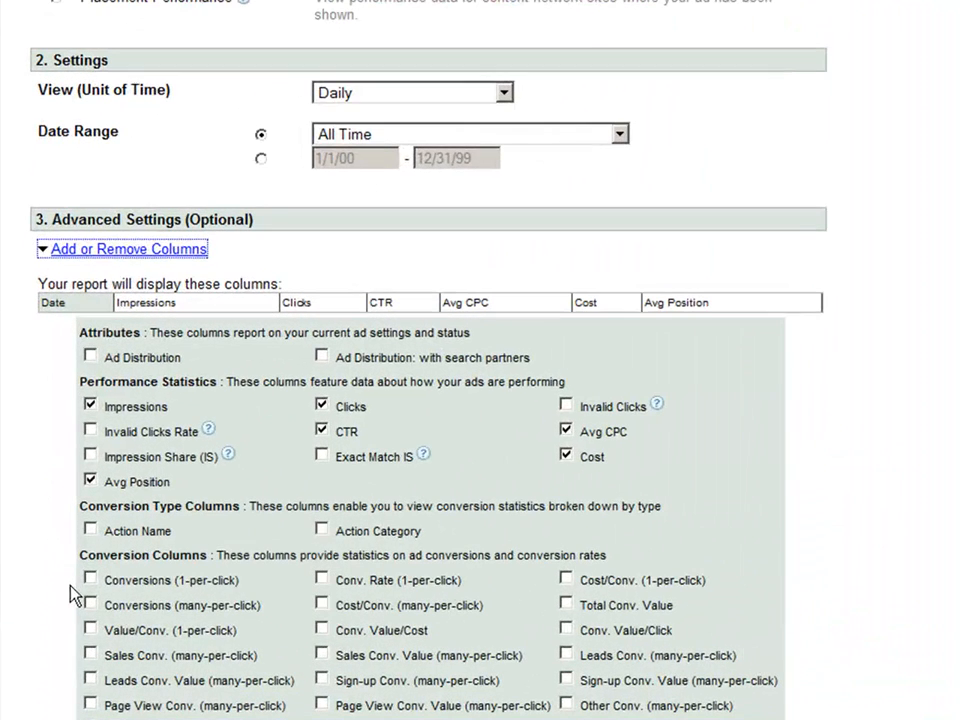
{"action": "left_click", "coordinate": [90, 579]}
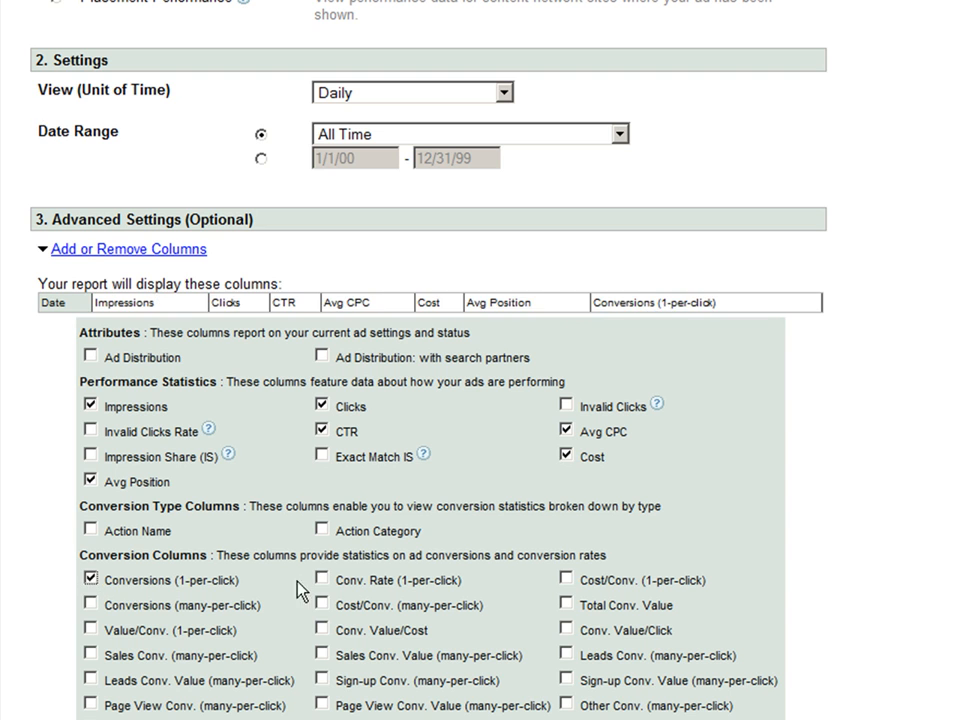
{"action": "left_click", "coordinate": [322, 579]}
{"action": "left_click", "coordinate": [566, 578]}
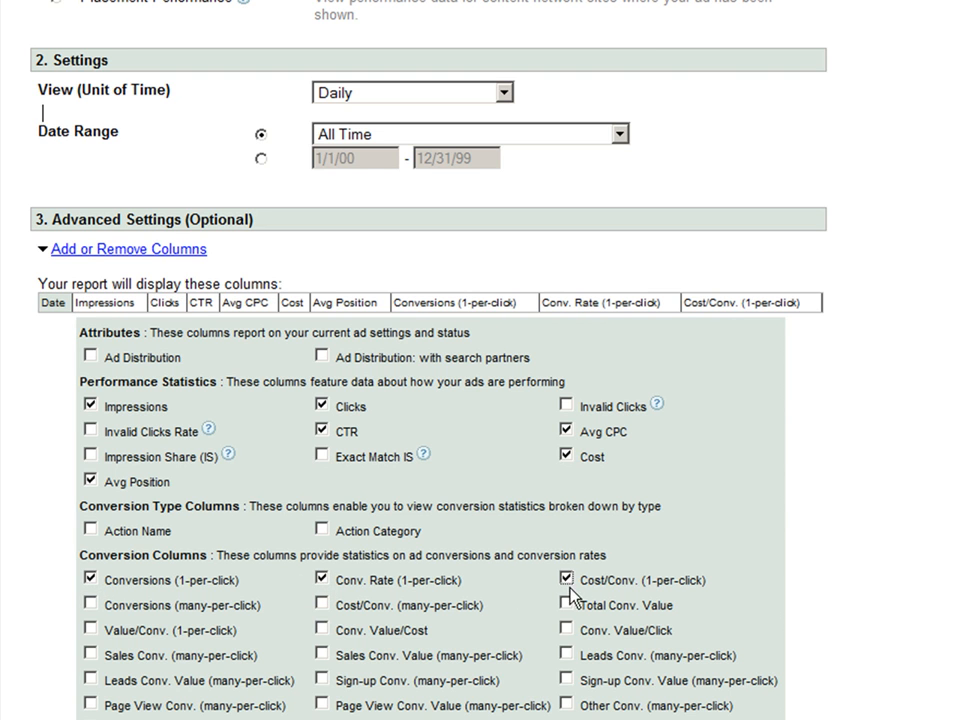
{"action": "left_click", "coordinate": [566, 605]}
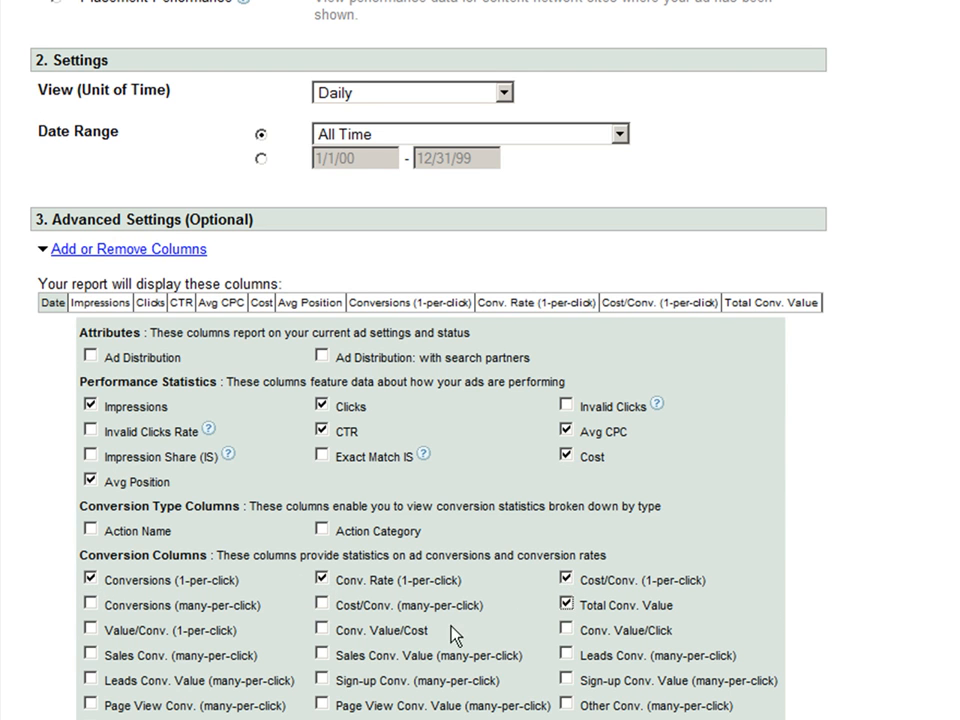
{"action": "left_click", "coordinate": [322, 630]}
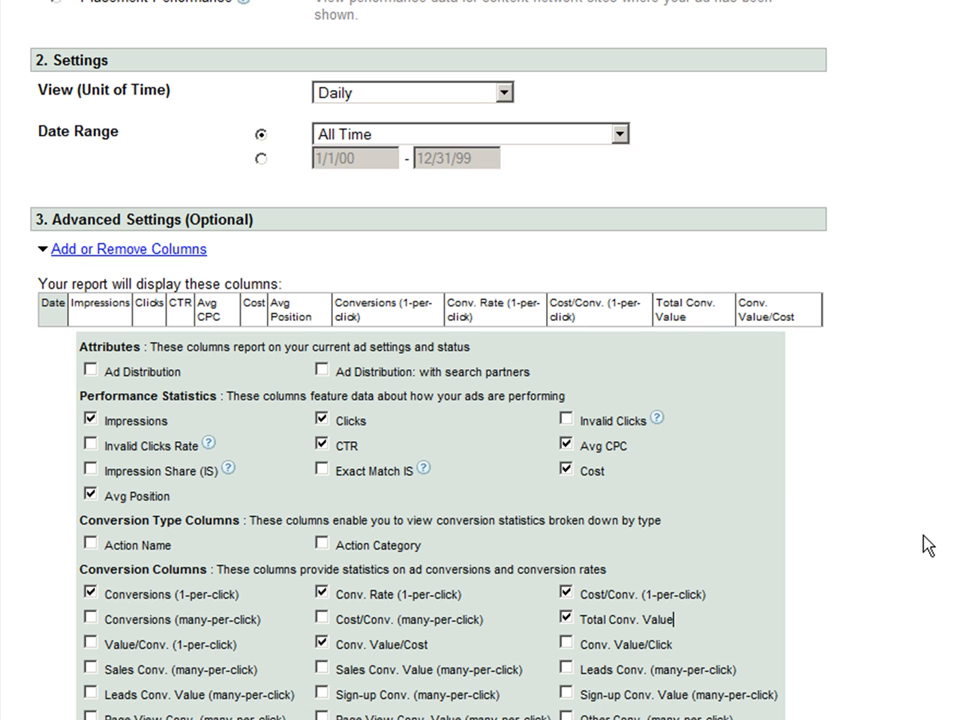
{"action": "scroll", "coordinate": [929, 545], "scroll_direction": "down", "scroll_amount": 5}
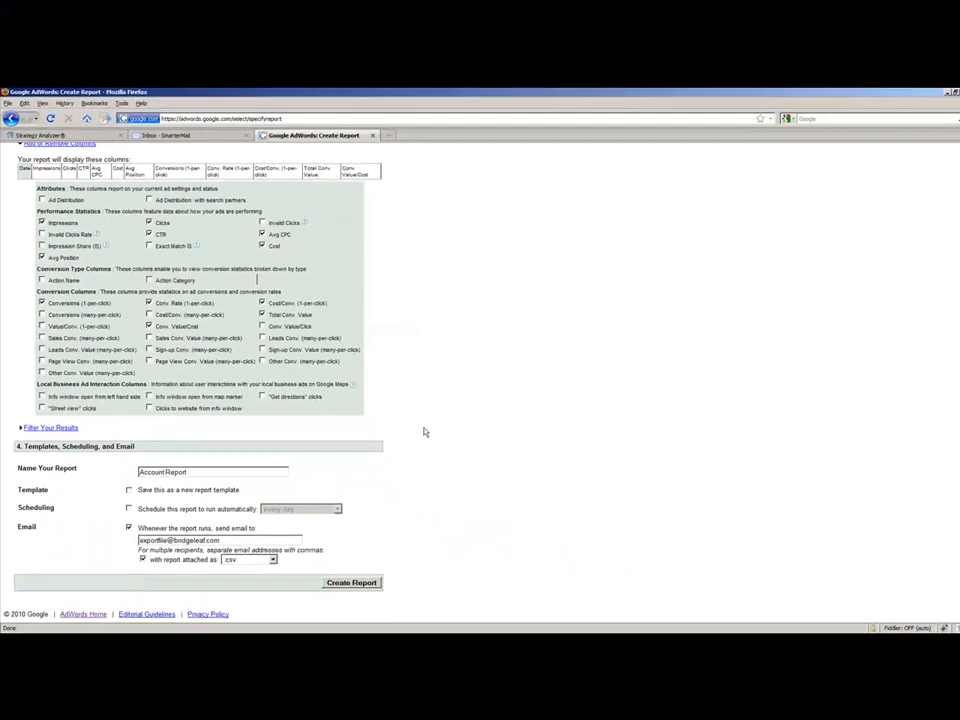
Name the AdWords report FrontRow_alltime, copied from the email subject keyword of the Strategy Analyzer campaign.
{"action": "triple_click", "coordinate": [198, 470]}
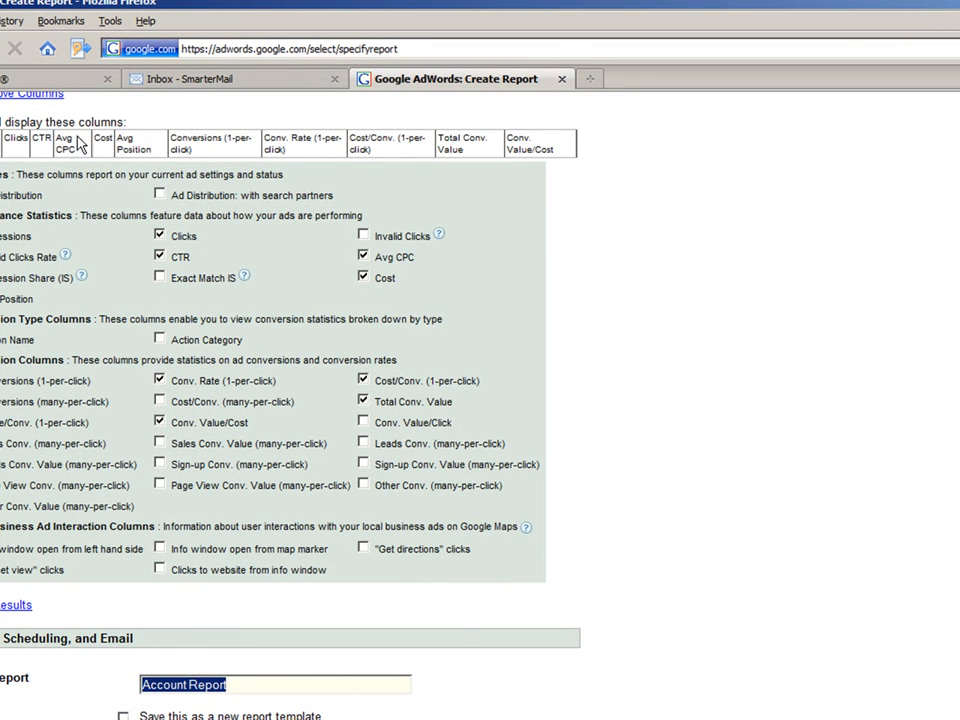
{"action": "left_click", "coordinate": [59, 80]}
{"action": "left_click_drag", "start_coordinate": [726, 475], "coordinate": [672, 475]}
{"action": "key", "text": "ctrl+c"}
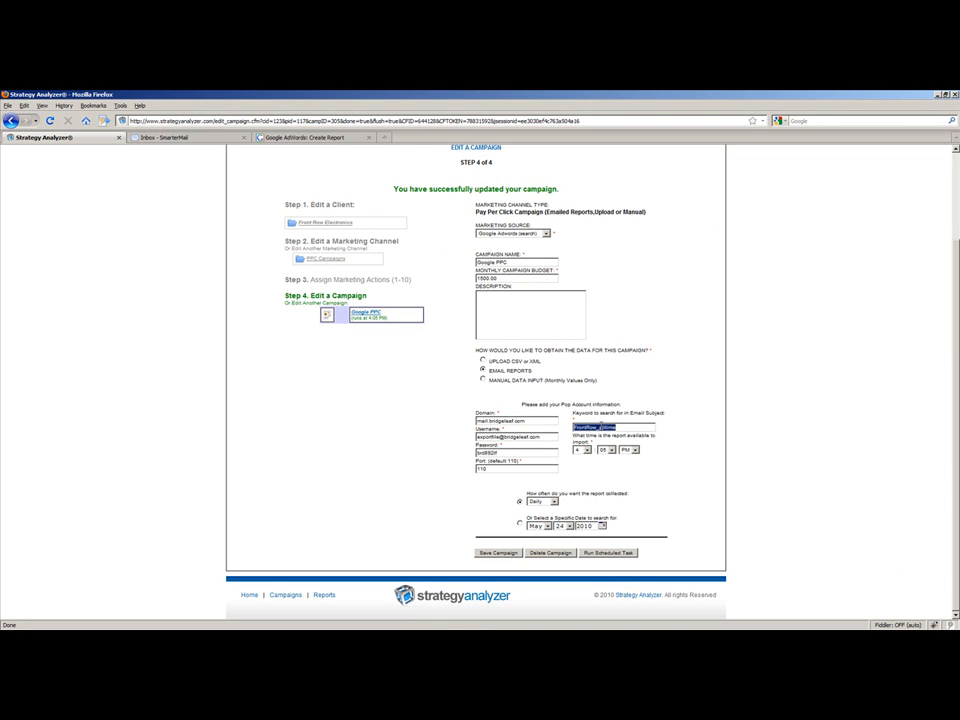
{"action": "left_click", "coordinate": [292, 139]}
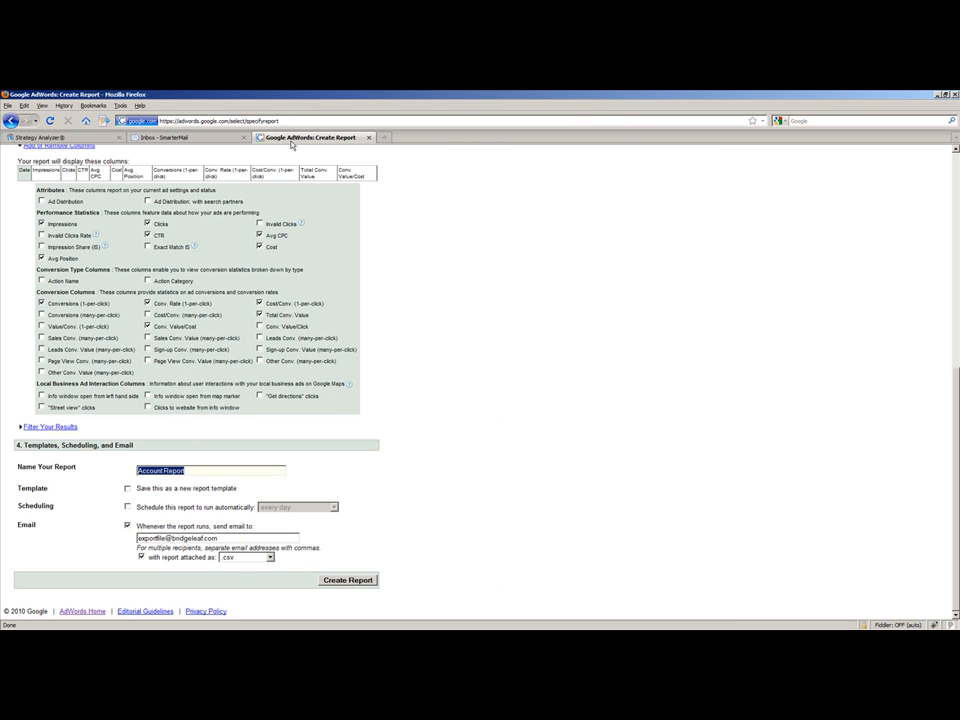
{"action": "key", "text": "ctrl+v"}
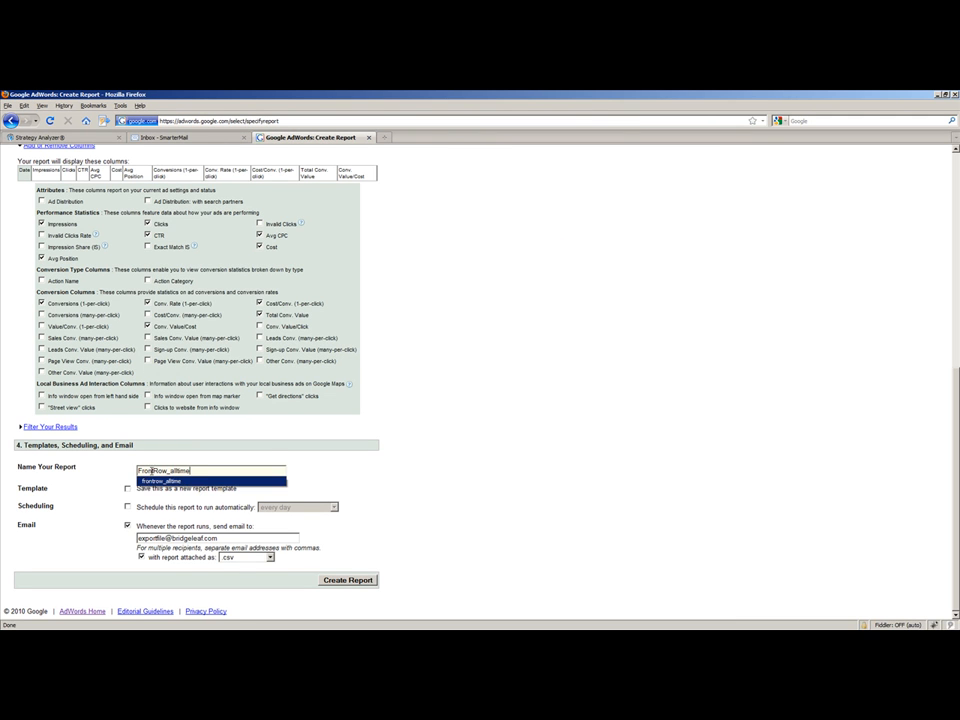
{"action": "left_click", "coordinate": [468, 481]}
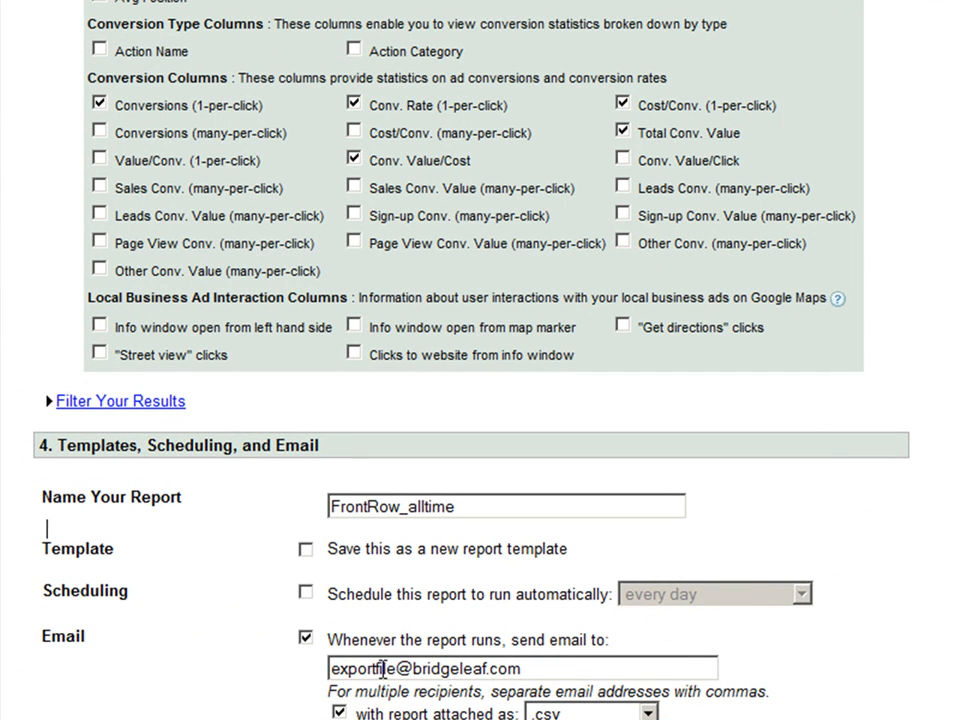
Keep the export mailbox as the report's email recipient and .csv as the attachment format.
{"action": "left_click_drag", "start_coordinate": [534, 674], "coordinate": [309, 669]}
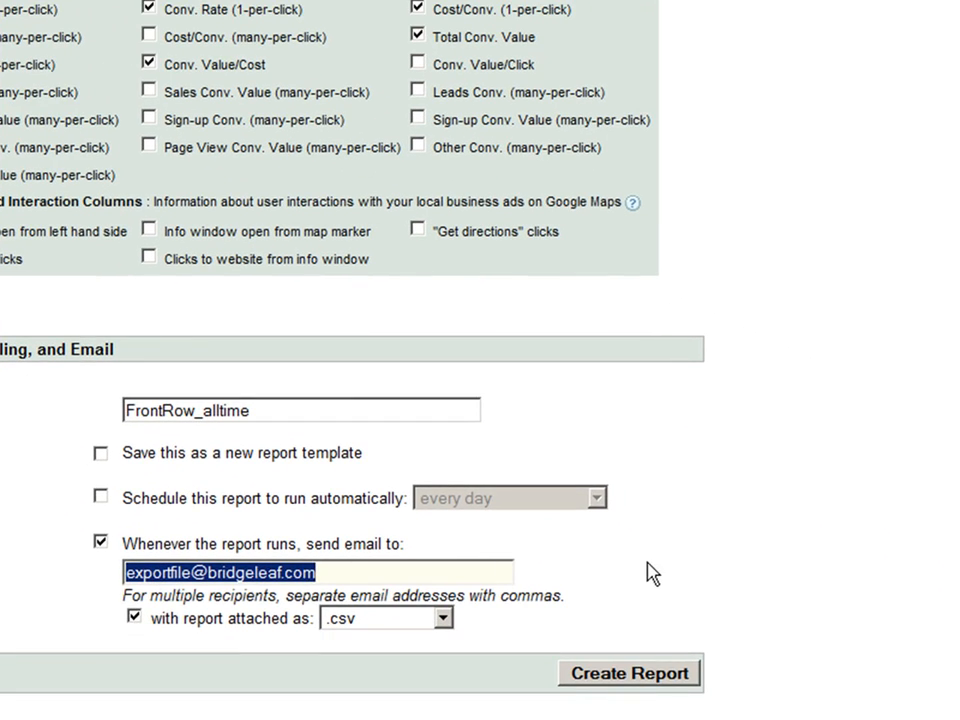
{"action": "left_click", "coordinate": [781, 556]}
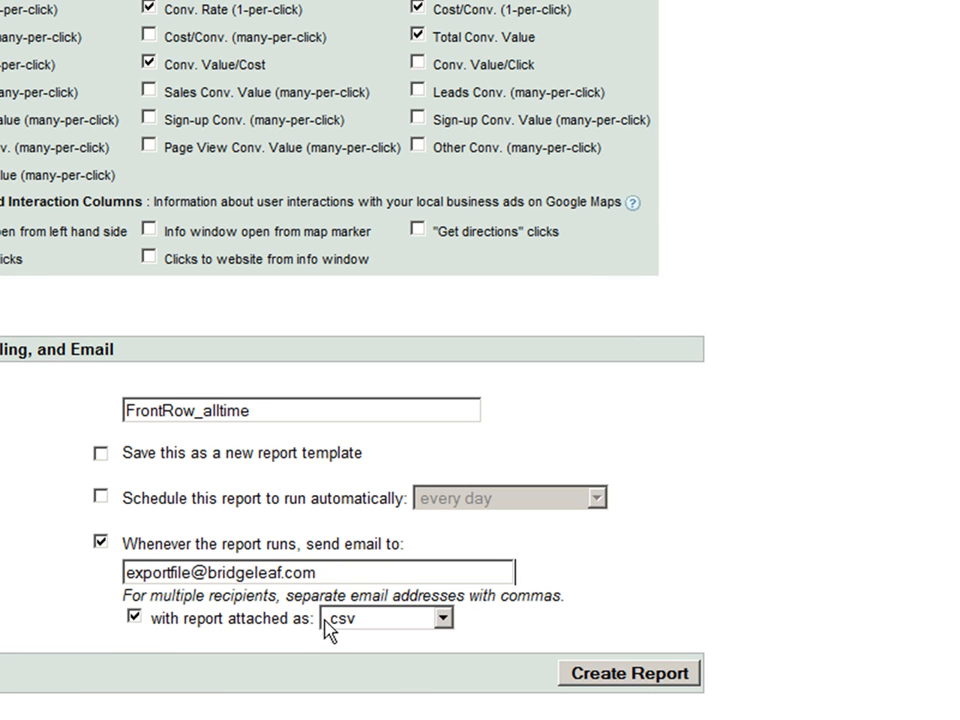
{"action": "left_click", "coordinate": [410, 624]}
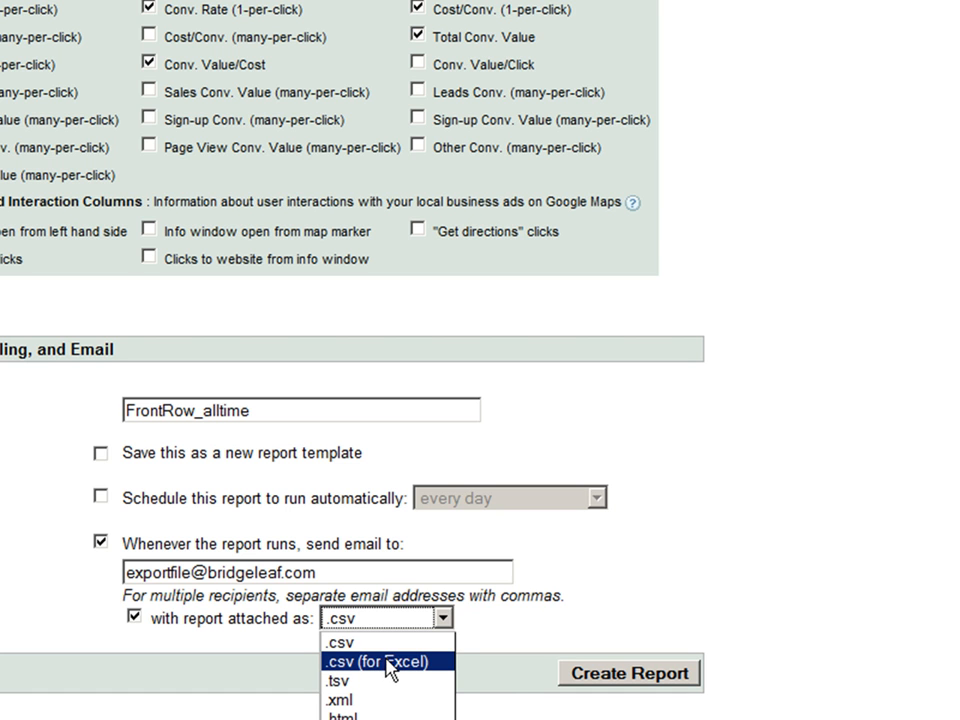
{"action": "left_click", "coordinate": [377, 638]}
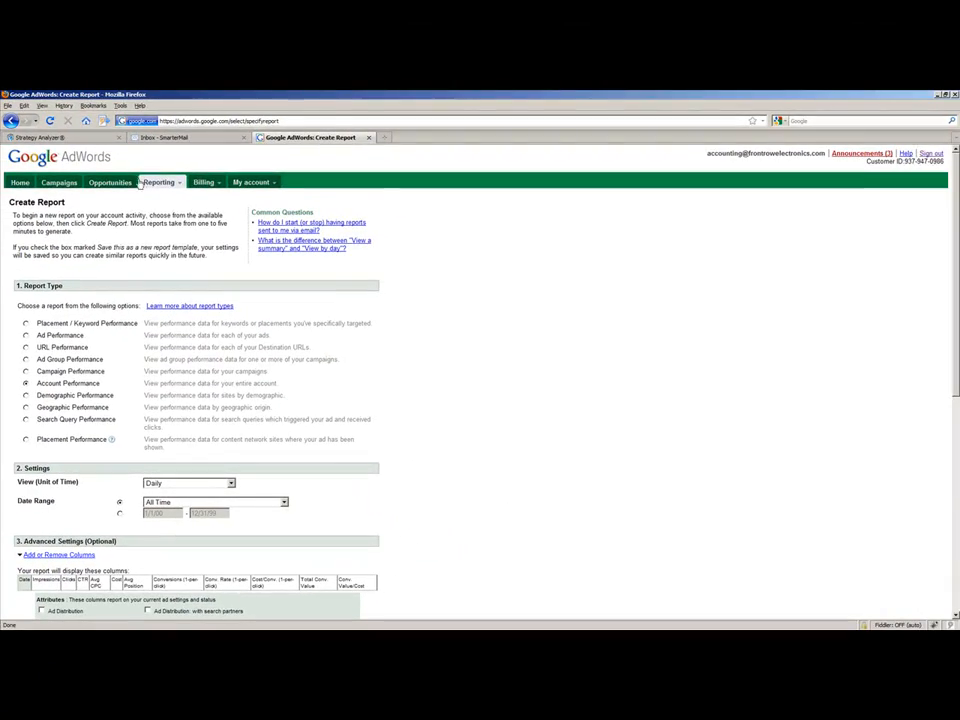
Open the AdWords Report Center's recent reports, and check the SmarterMail inbox for the frontrow_alltime report's subject line and attachment.
{"action": "mouse_move", "coordinate": [149, 186]}
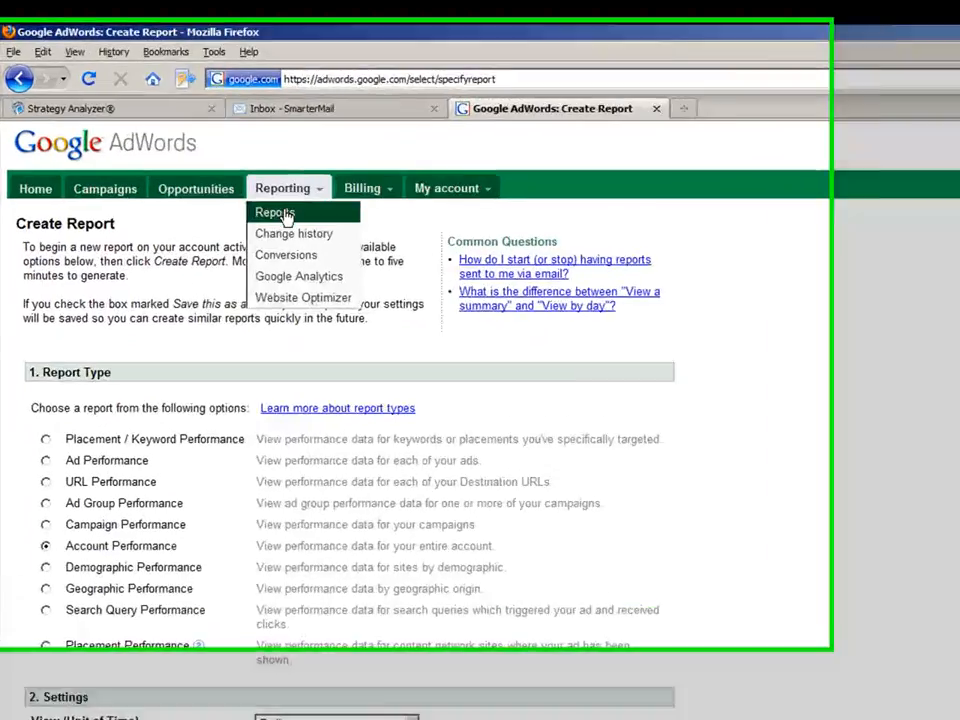
{"action": "left_click", "coordinate": [286, 217]}
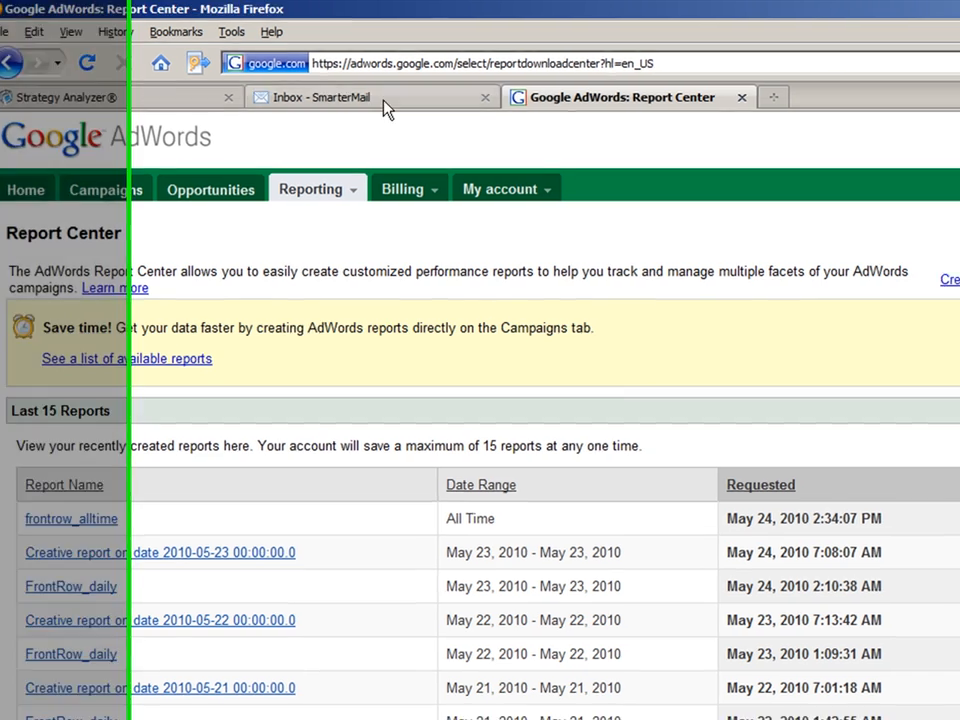
{"action": "left_click", "coordinate": [385, 99]}
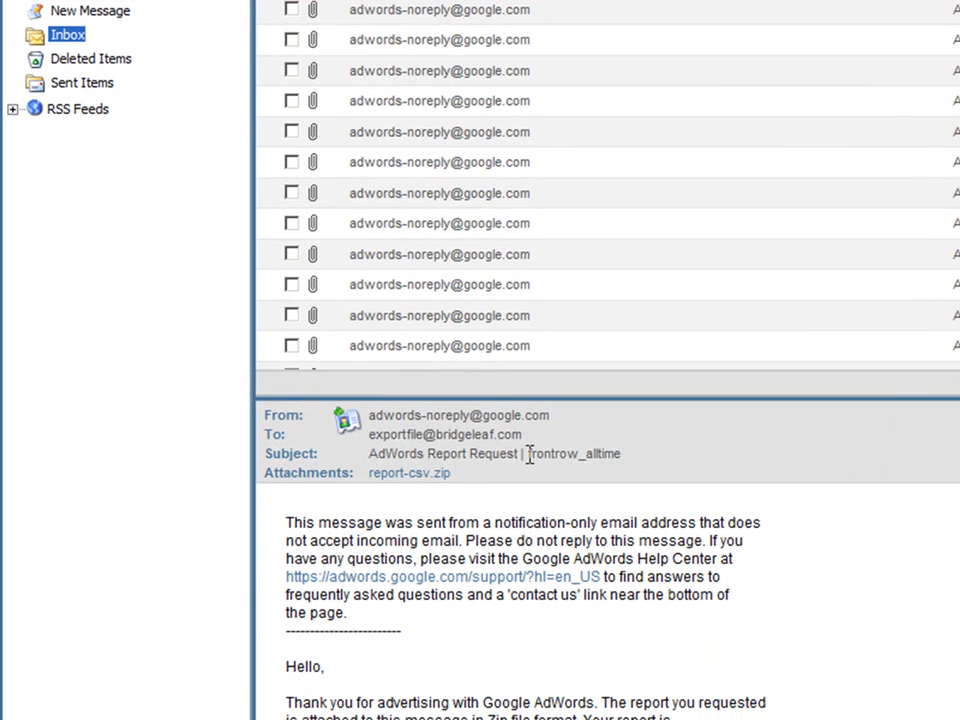
{"action": "left_click_drag", "start_coordinate": [323, 647], "coordinate": [574, 639]}
{"action": "left_click", "coordinate": [896, 658]}
{"action": "scroll", "coordinate": [675, 666], "scroll_direction": "down", "scroll_amount": 5}
{"action": "left_click", "coordinate": [576, 639]}
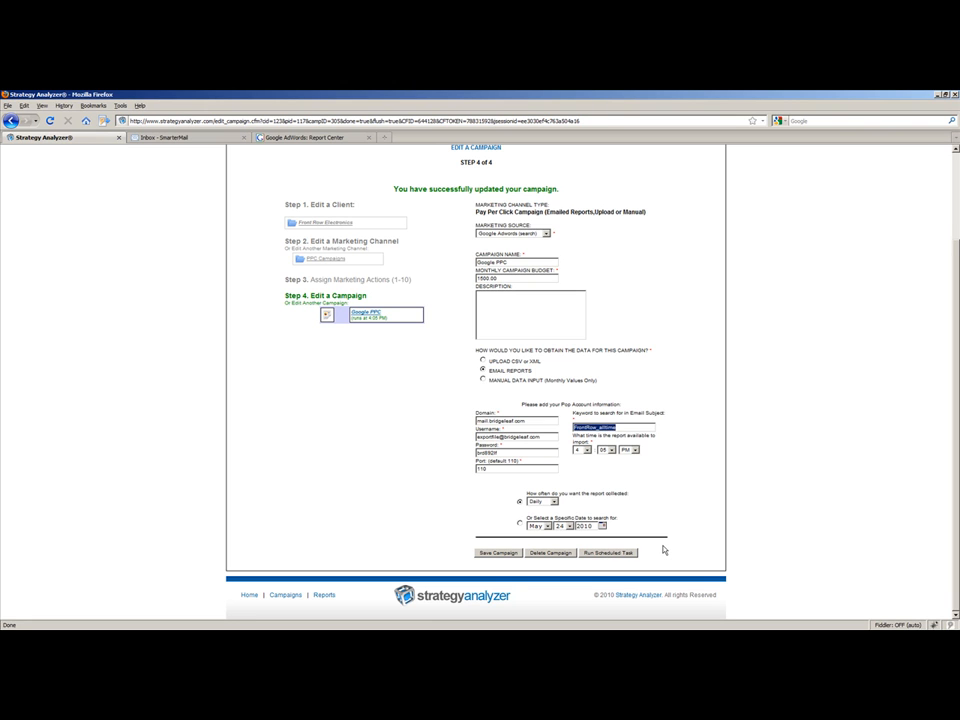
Switch to Strategy Analyzer, check the Google PPC campaign's email subject keyword, and run its scheduled task.
{"action": "left_click_drag", "start_coordinate": [622, 427], "coordinate": [566, 428]}
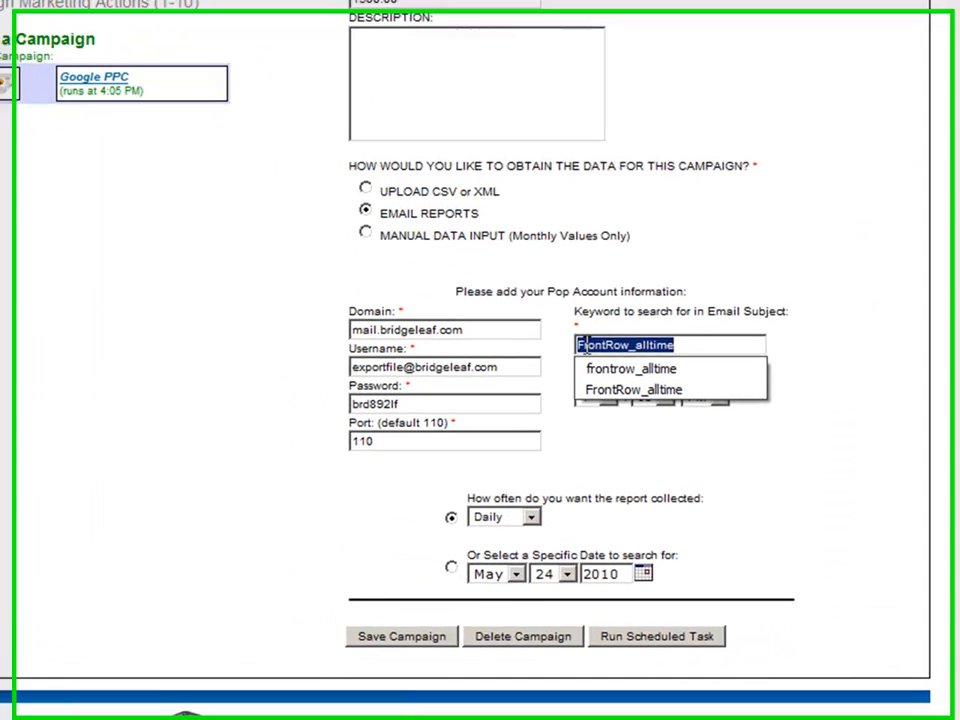
{"action": "left_click", "coordinate": [887, 333]}
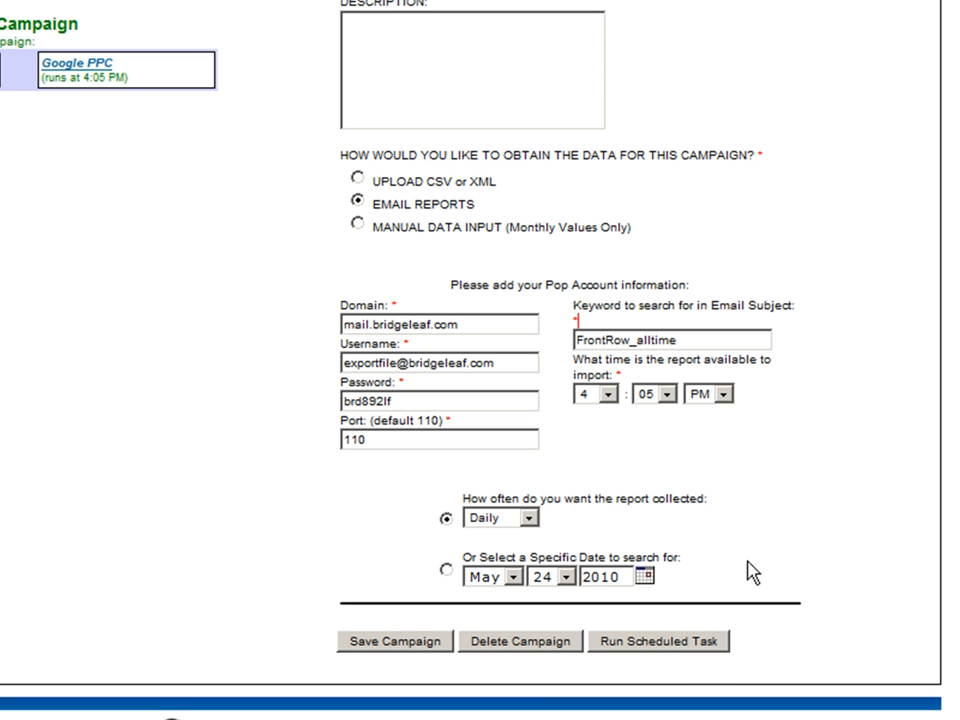
{"action": "left_click", "coordinate": [698, 645]}
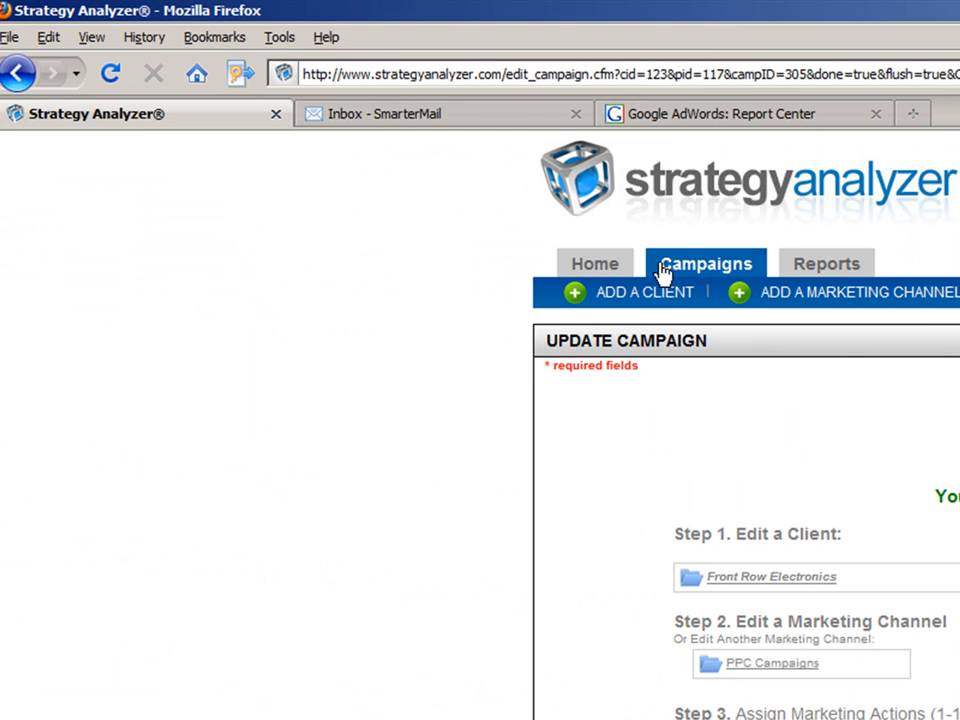
Open the campaigns overview and examine the Google PPC chart and daily data table for this month.
{"action": "left_click", "coordinate": [690, 272]}
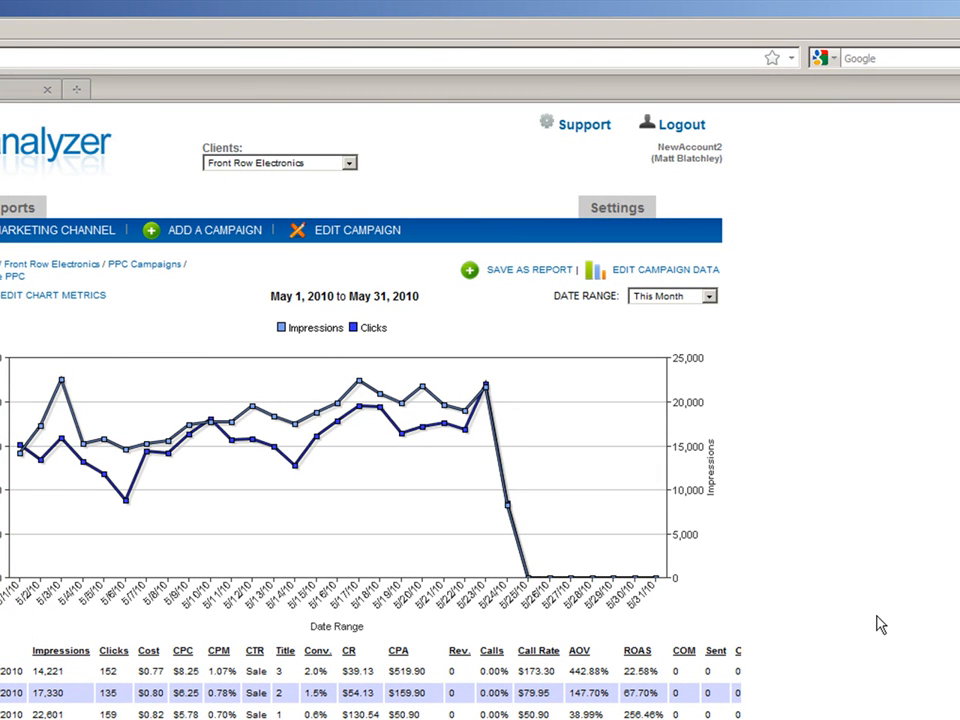
{"action": "scroll", "coordinate": [904, 636], "scroll_direction": "down", "scroll_amount": 3}
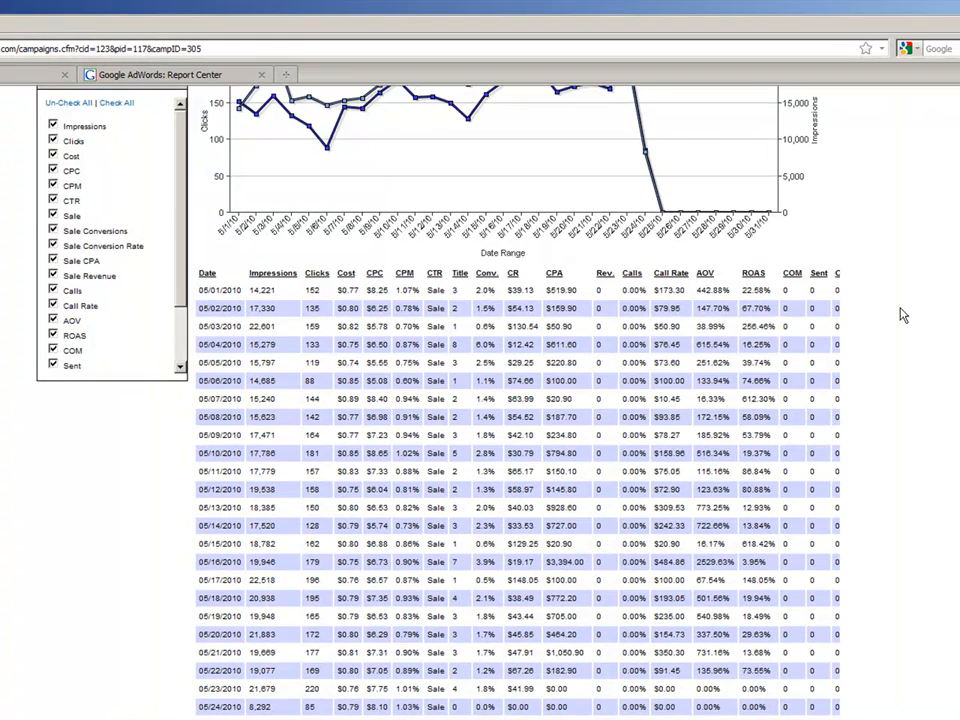
{"action": "scroll", "coordinate": [840, 384], "scroll_direction": "up", "scroll_amount": 3}
Hide the Impressions, Clicks, Cost, CPC and CPM metrics from the Google PPC data table and show them again.
{"action": "left_click", "coordinate": [53, 351]}
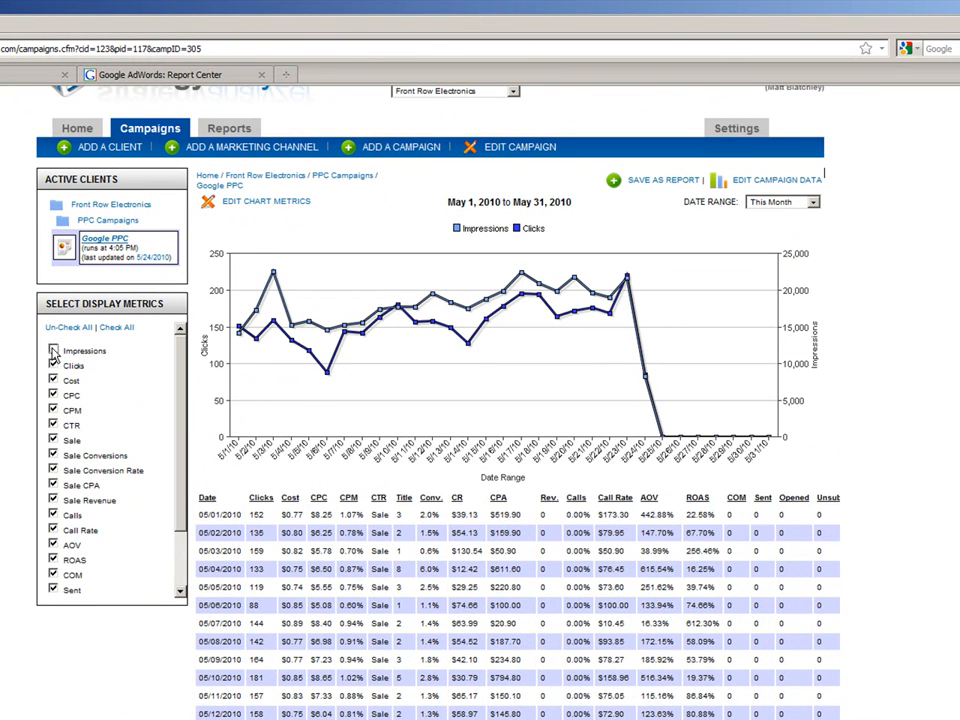
{"action": "left_click", "coordinate": [53, 366]}
{"action": "left_click", "coordinate": [53, 381]}
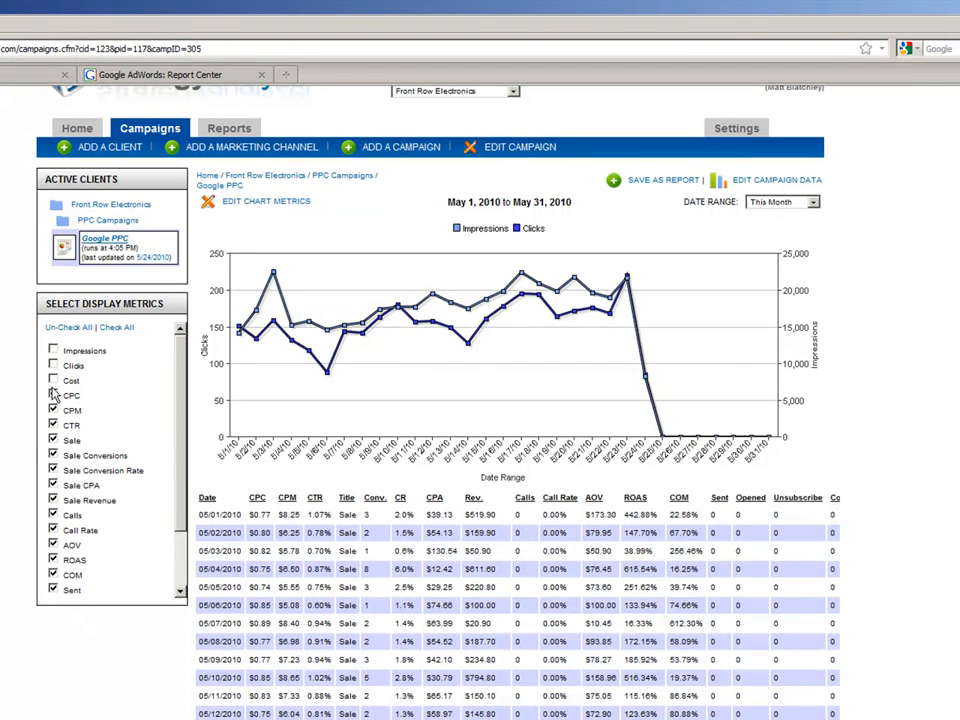
{"action": "left_click", "coordinate": [53, 396]}
{"action": "left_click", "coordinate": [53, 411]}
{"action": "left_click", "coordinate": [53, 396]}
{"action": "left_click", "coordinate": [53, 381]}
{"action": "left_click", "coordinate": [53, 366]}
{"action": "left_click", "coordinate": [53, 351]}
{"action": "left_click", "coordinate": [53, 411]}
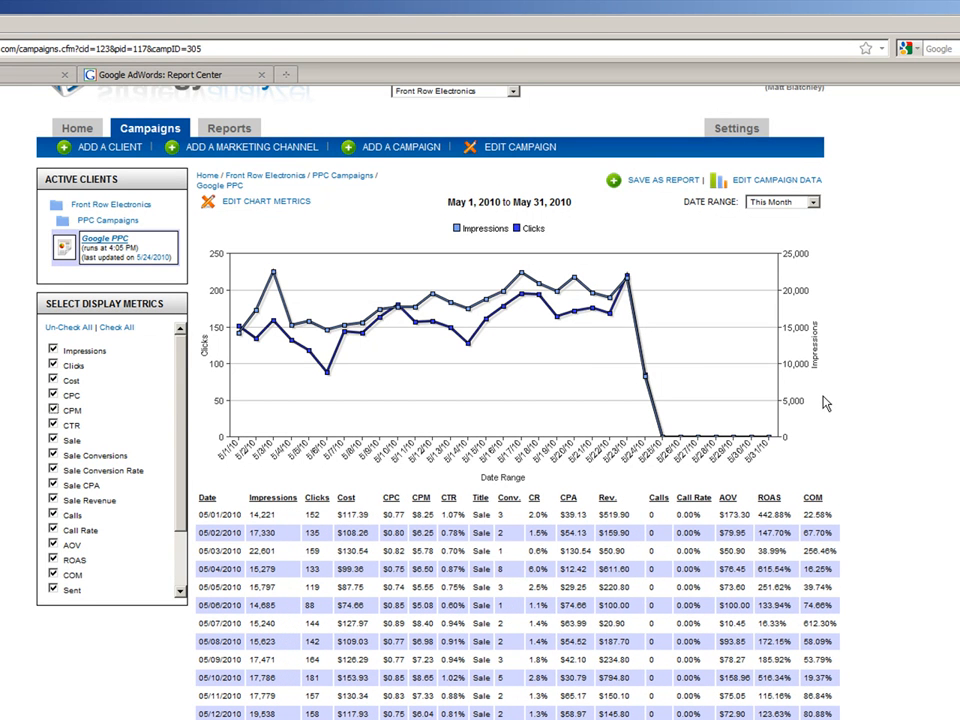